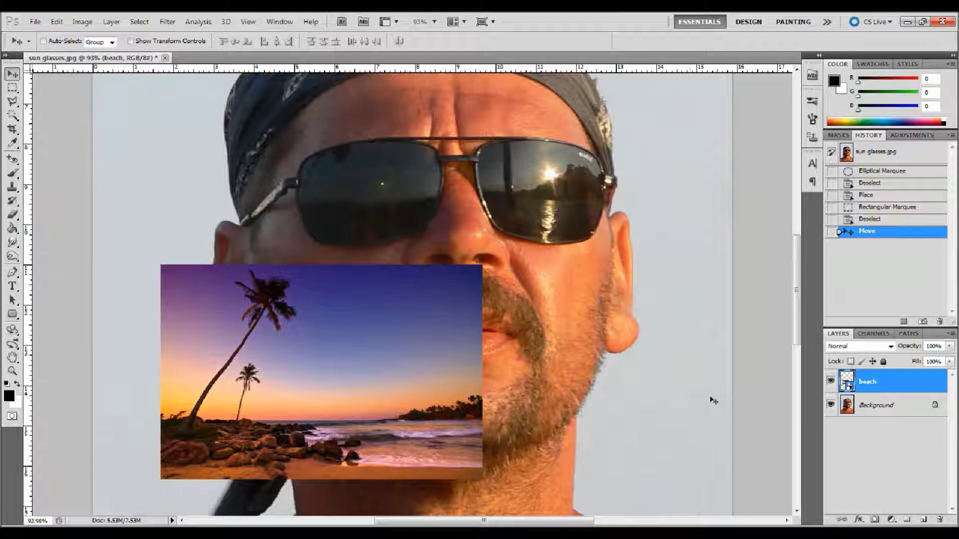
Hide the beach layer.
double_click(868, 382)
click(844, 387)
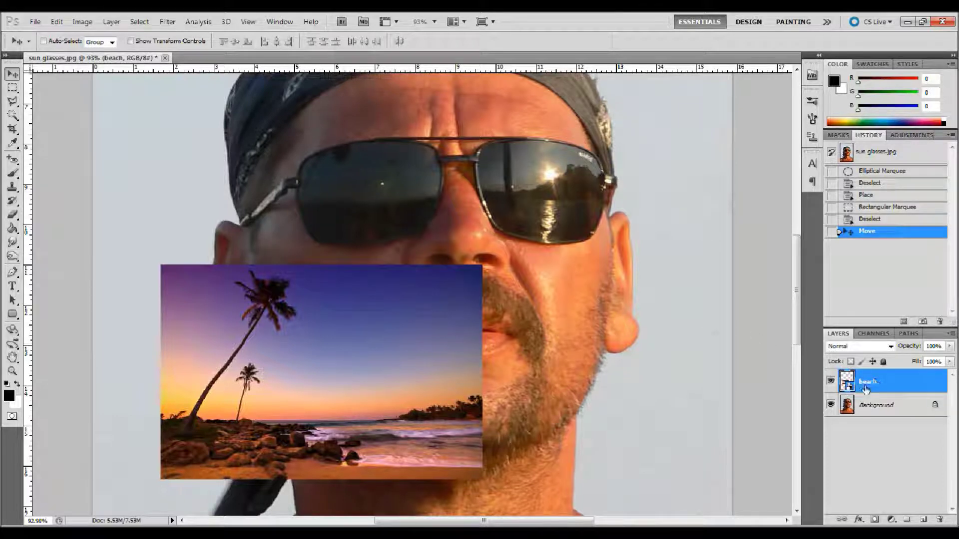
click(831, 382)
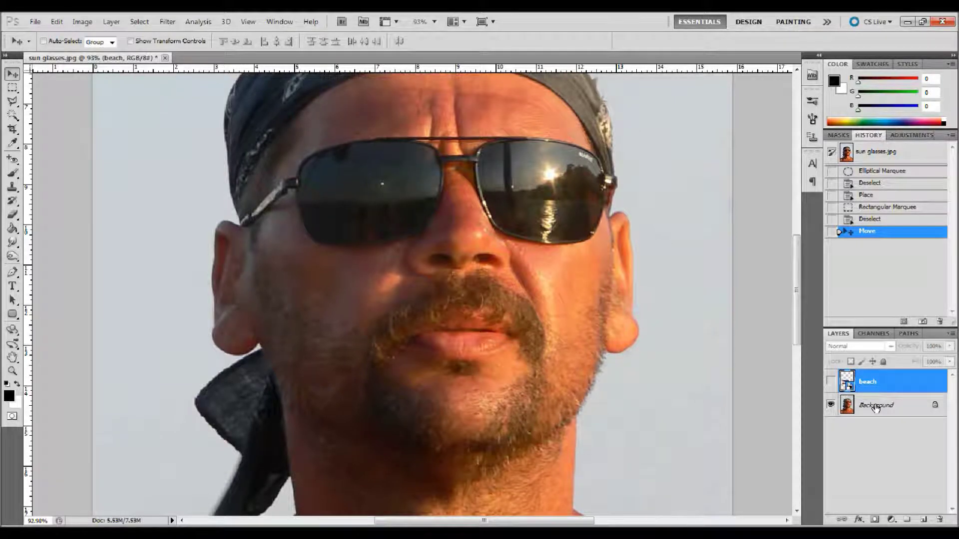
Add a new layer directly above the Background layer and name it "reflection".
click(876, 407)
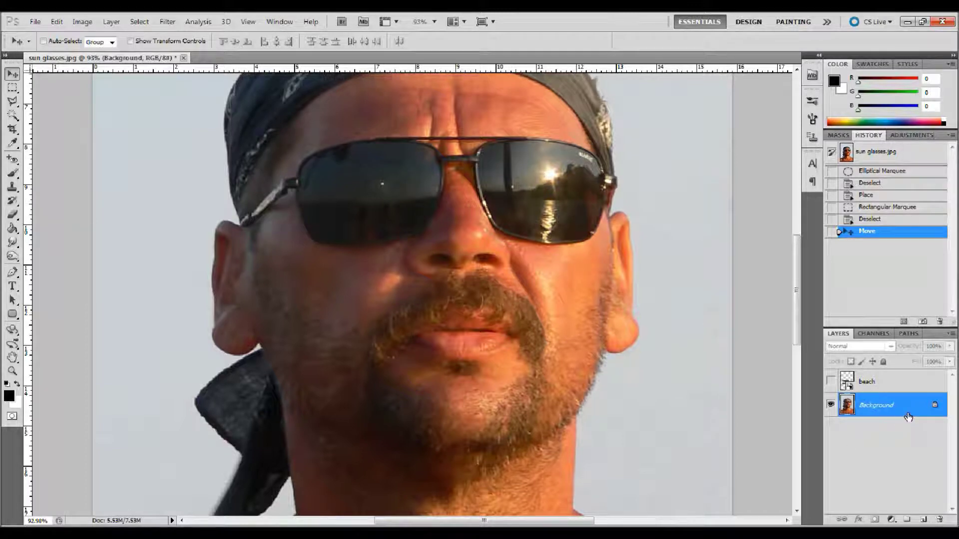
click(923, 520)
double_click(870, 406)
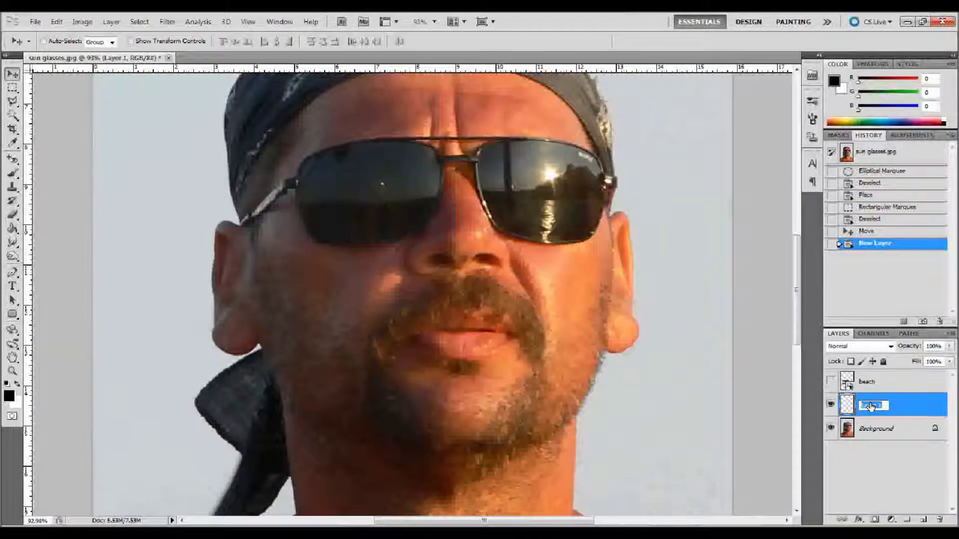
text(reflection)
key(Return)
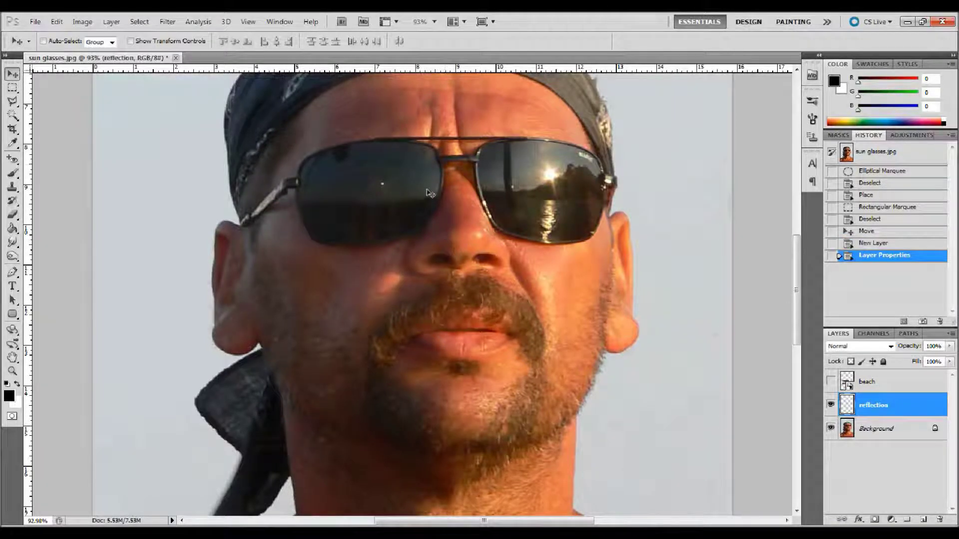
Outline the lens on the left side of the photo with the Polygonal Lasso, following the inner edge of the frame.
click(12, 372)
drag(380, 153, 415, 194)
drag(459, 521, 484, 521)
drag(797, 261, 799, 253)
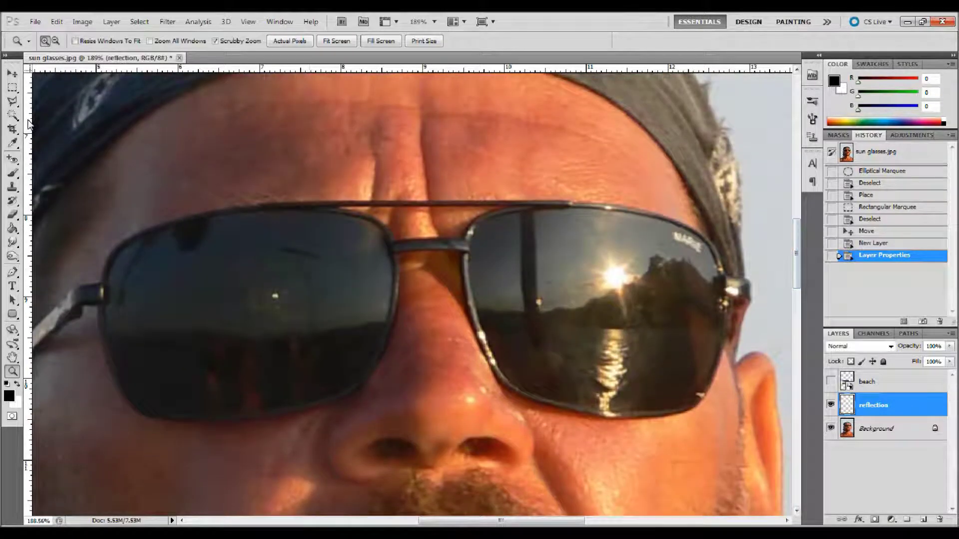
click(13, 103)
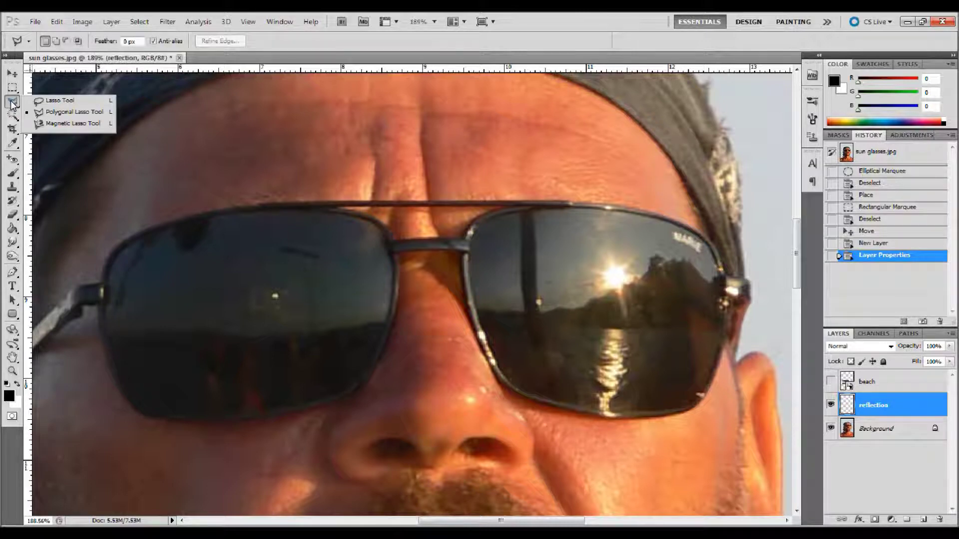
click(56, 113)
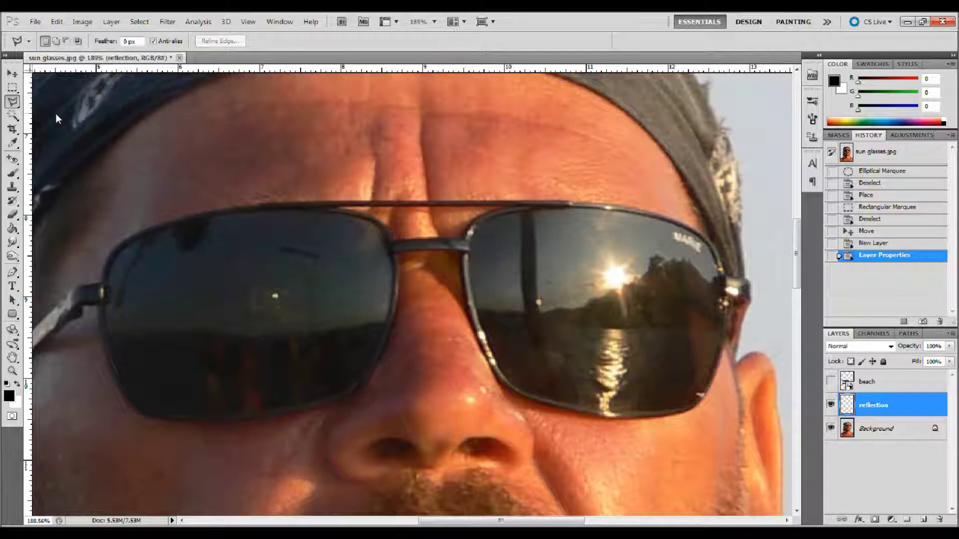
click(113, 260)
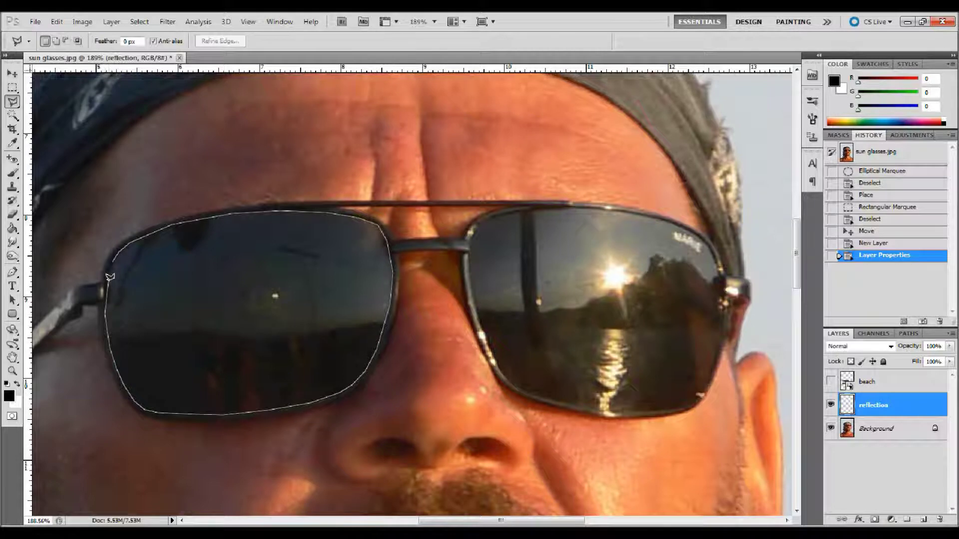
click(114, 259)
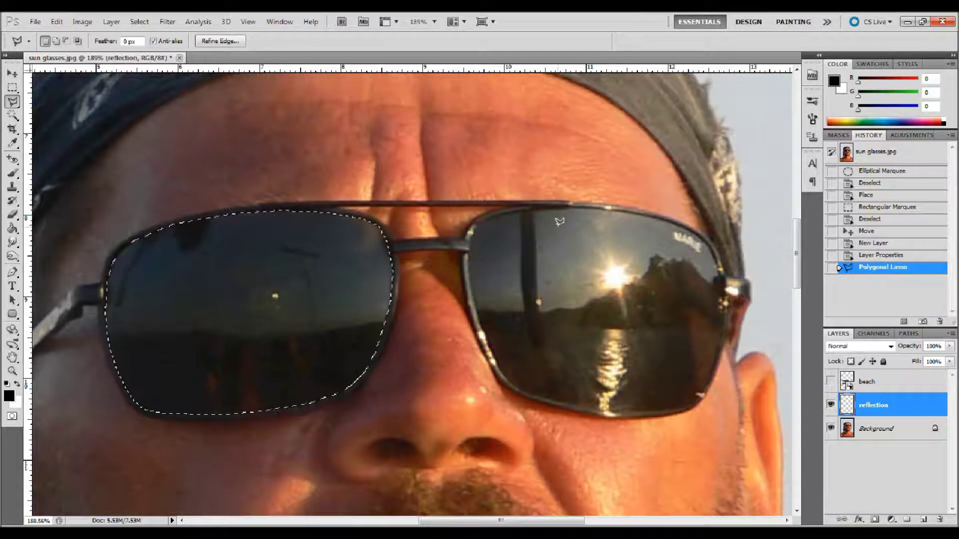
Add the second lens, the one reflecting the sun, to the existing selection with the Polygonal Lasso.
key(shift)
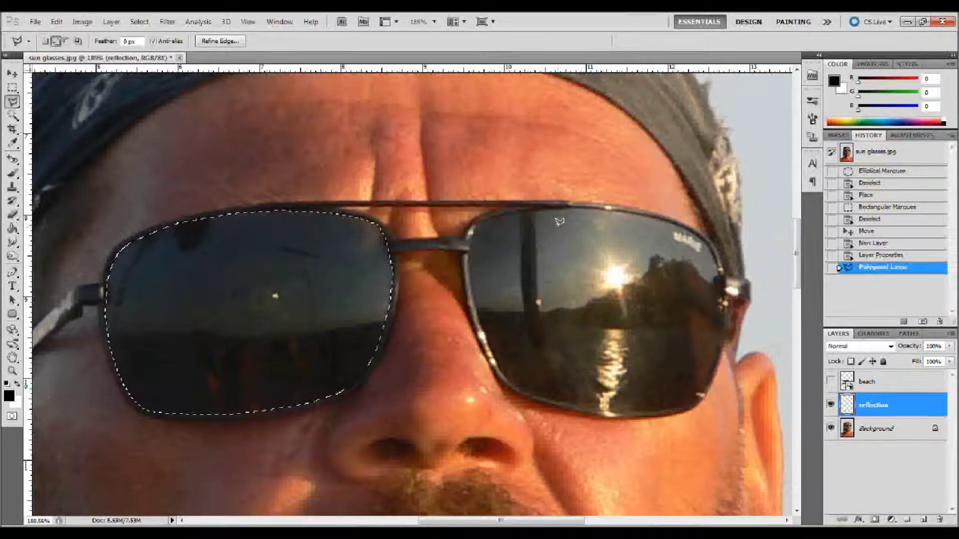
click(482, 220)
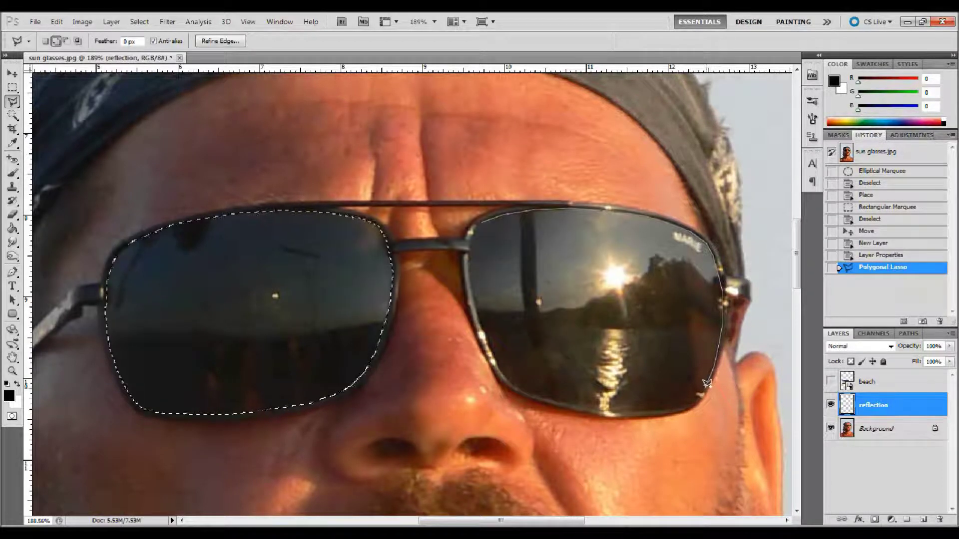
click(697, 396)
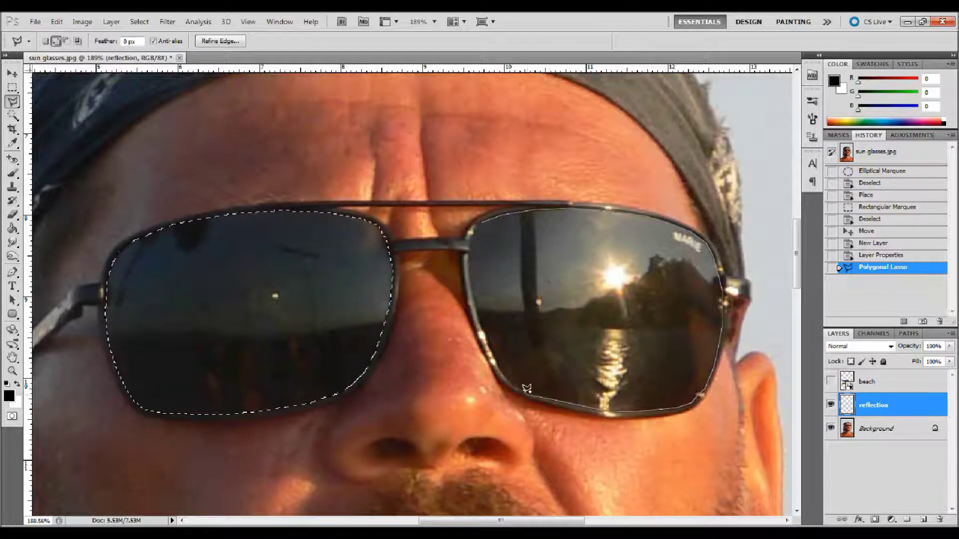
click(499, 369)
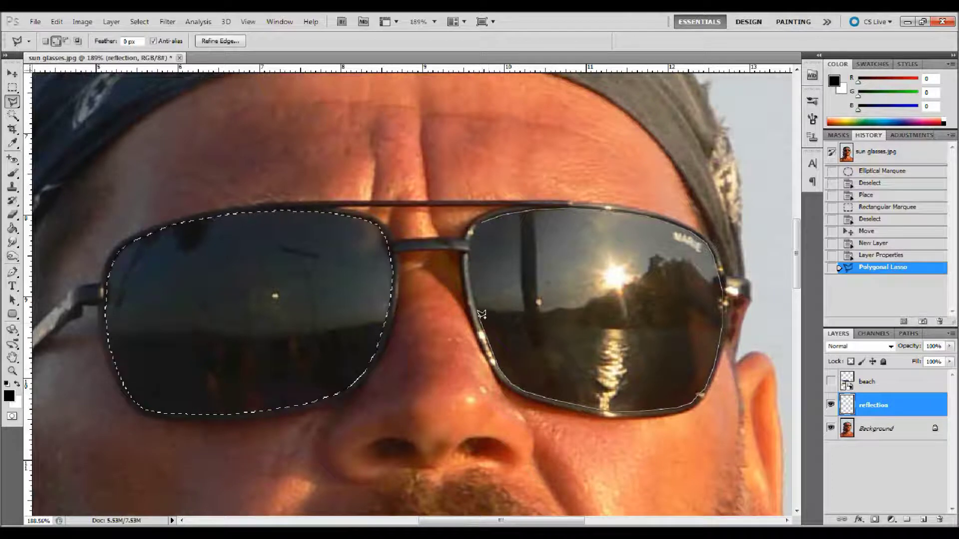
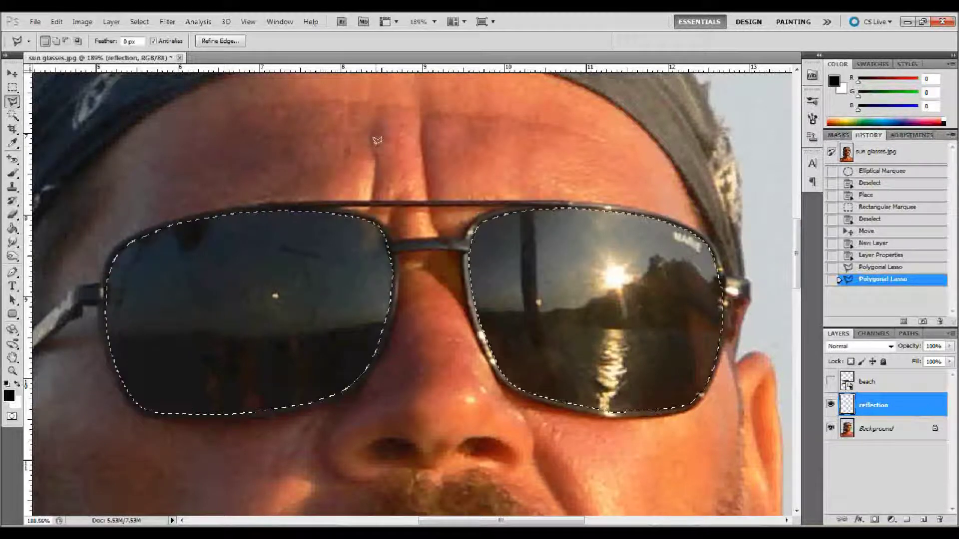
Feather the selection of both lenses with a radius of 3 pixels.
click(148, 23)
mouse_move(170, 156)
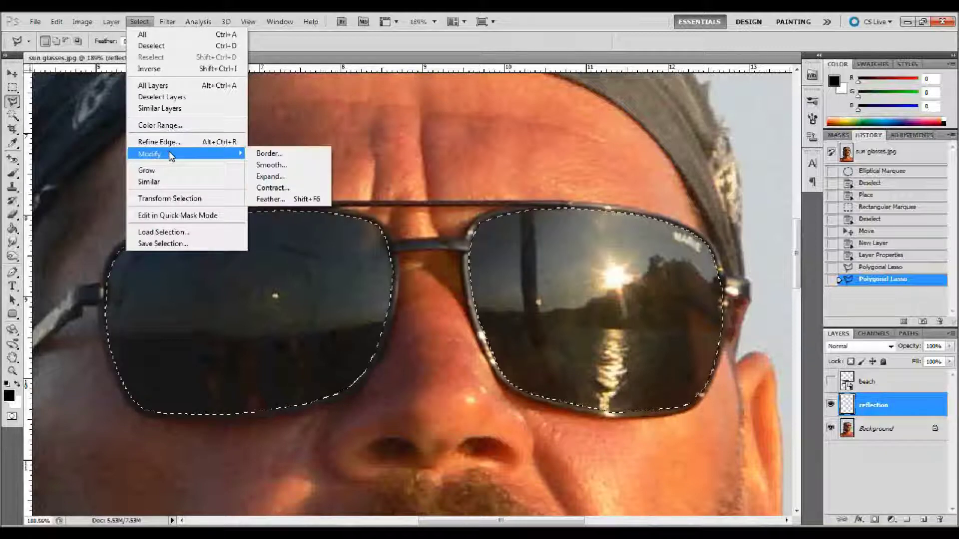
click(282, 199)
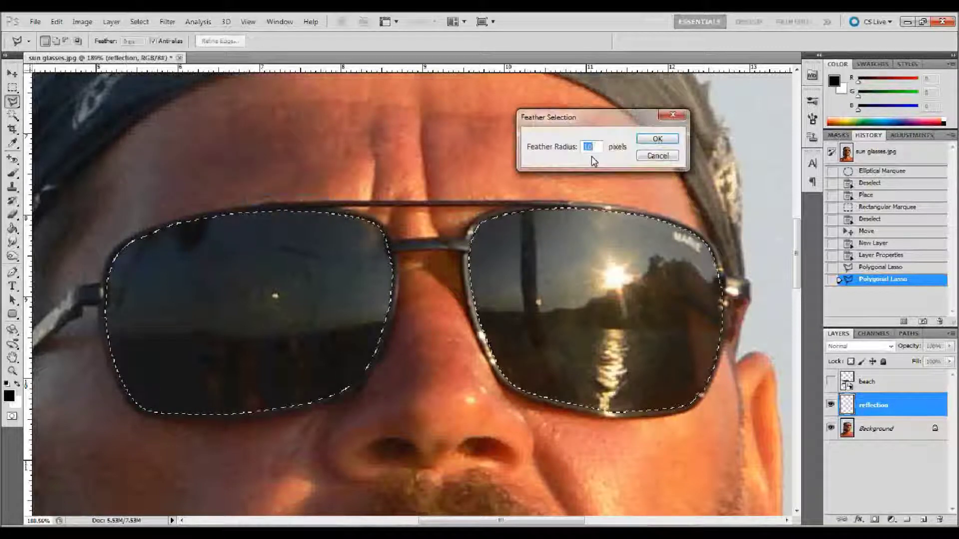
text(3)
click(658, 140)
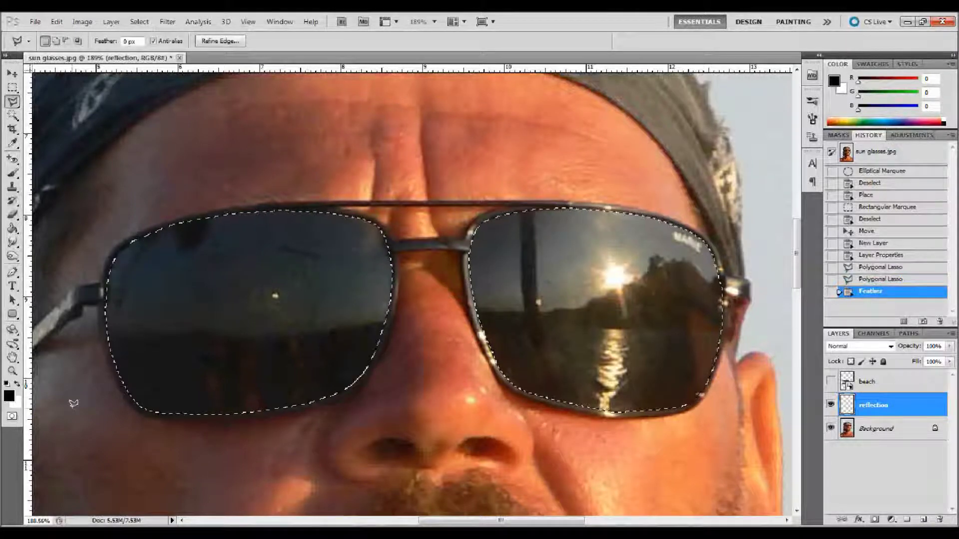
click(18, 385)
click(18, 386)
click(18, 386)
click(18, 386)
click(18, 386)
click(18, 385)
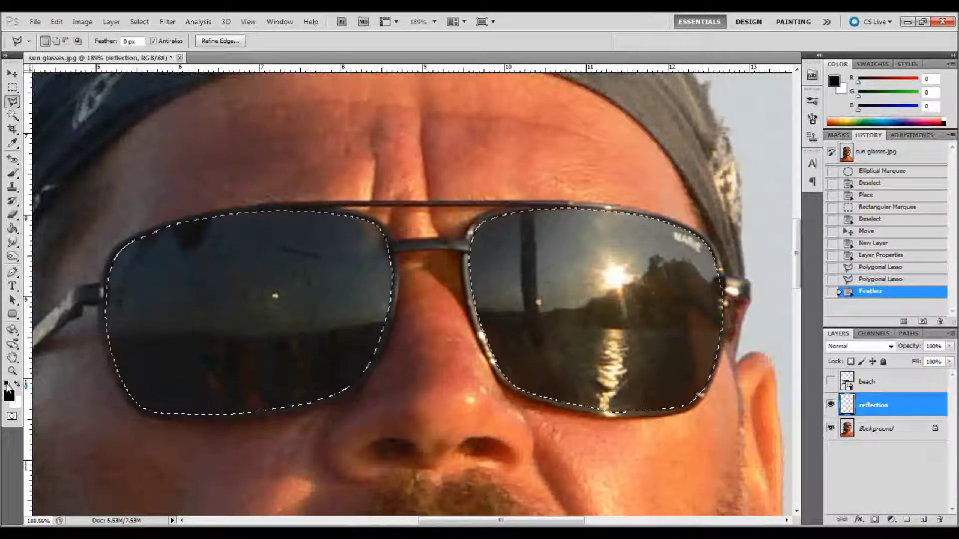
Fill the selected lenses on the reflection layer with the black foreground color in Normal mode at 100% opacity, and deselect.
click(57, 22)
click(66, 194)
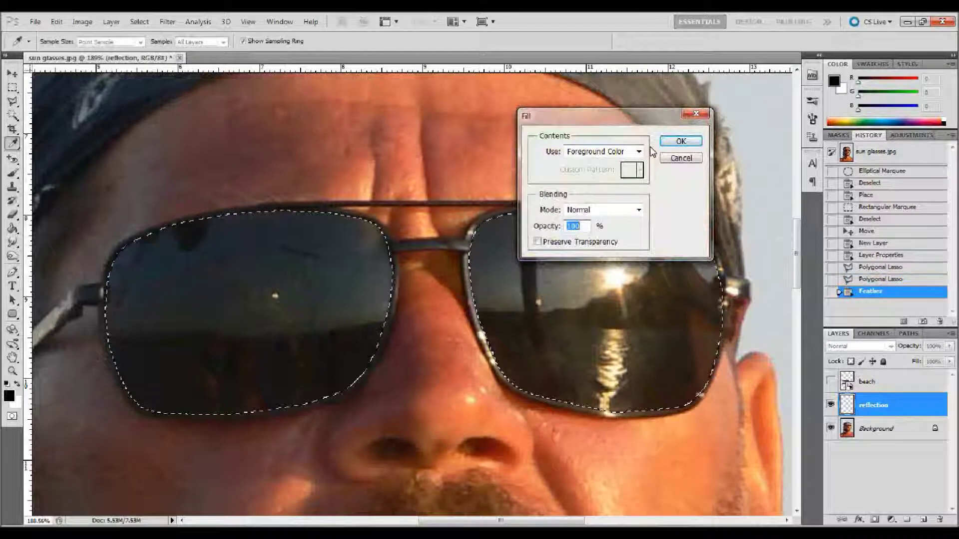
click(677, 144)
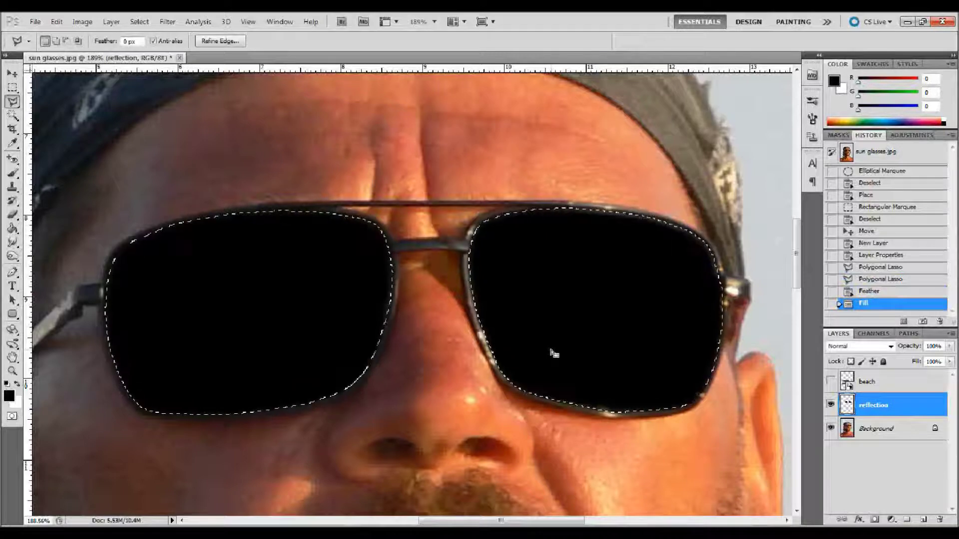
key(ctrl+d)
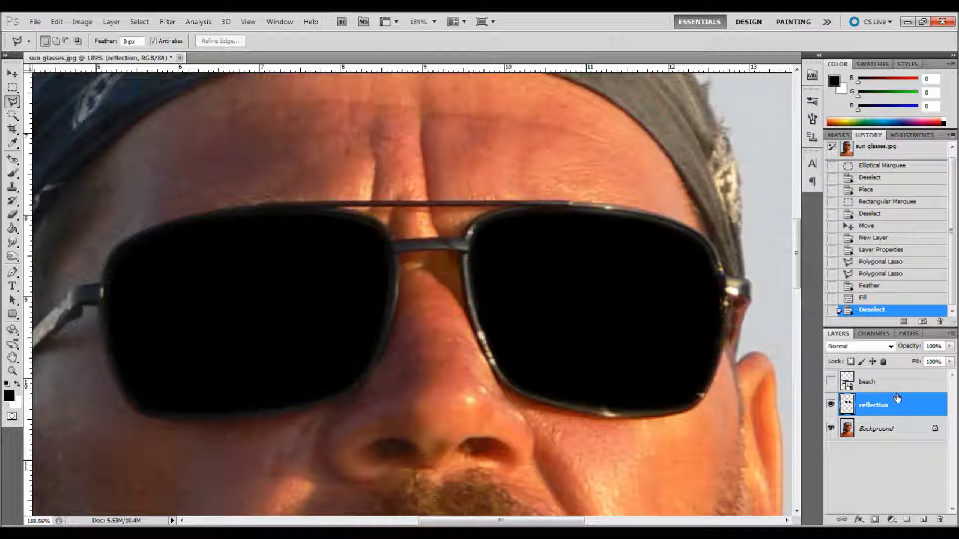
Show the beach layer again and move its image up over the sunglasses so it covers both lenses.
click(831, 382)
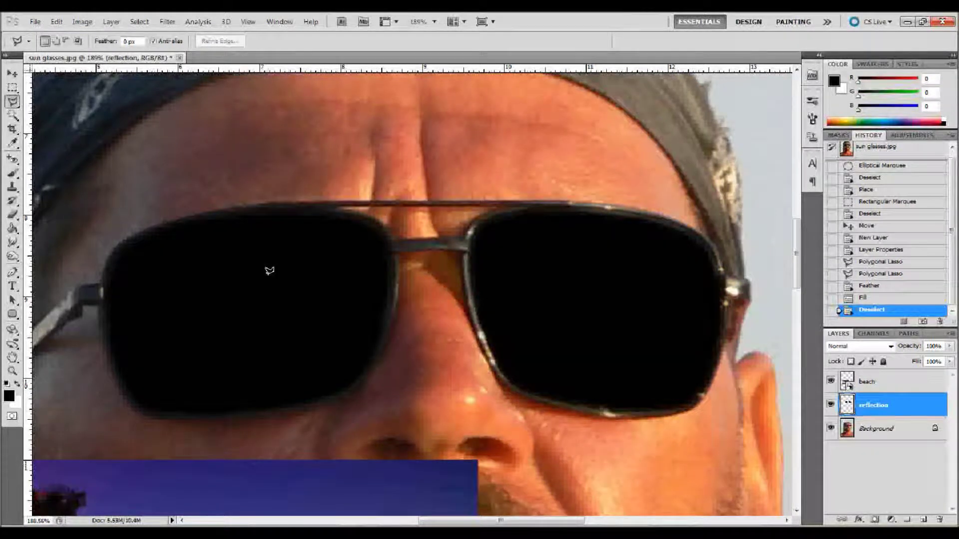
key(ctrl+1)
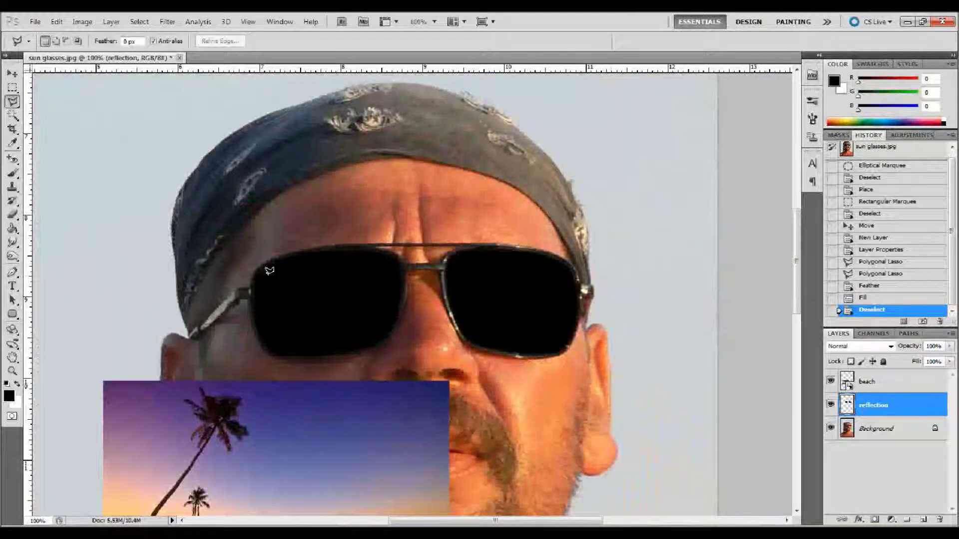
key(v)
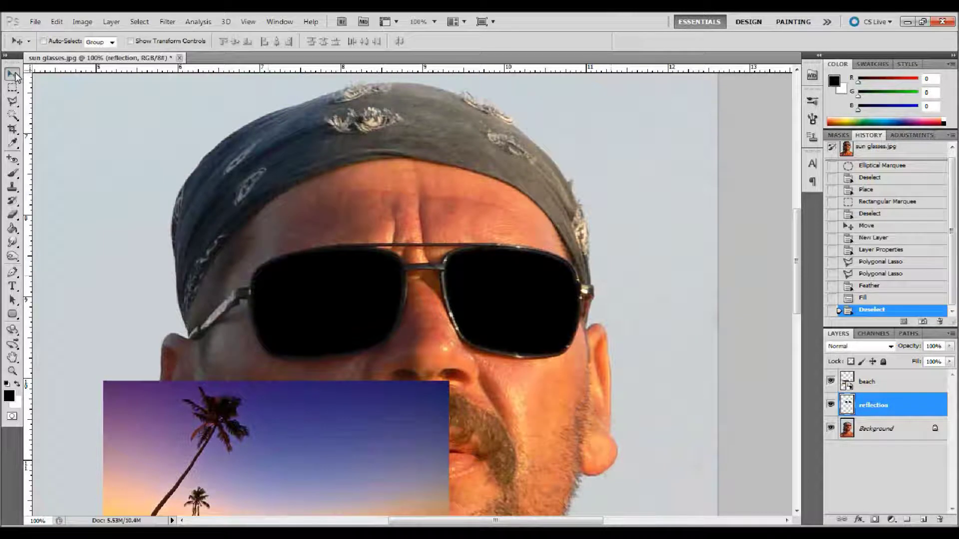
drag(245, 450, 318, 354)
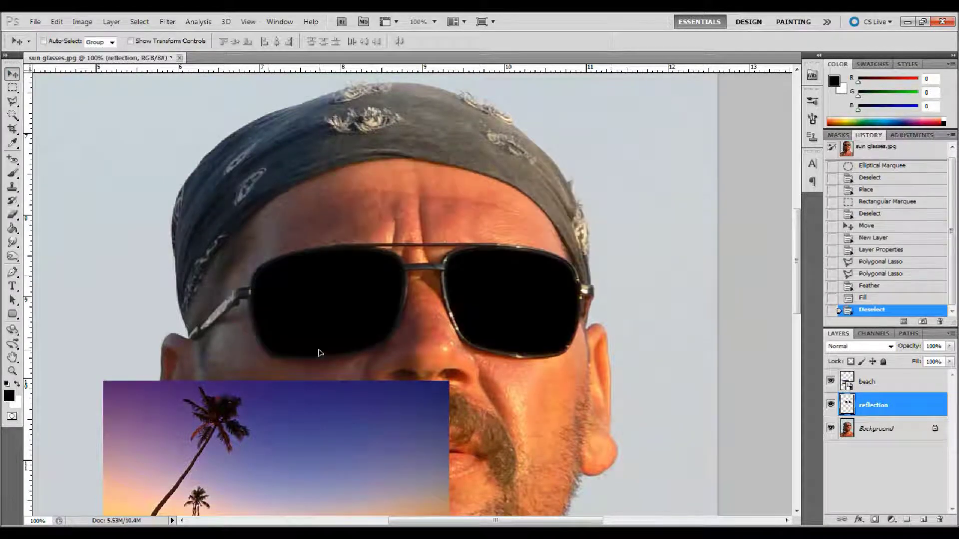
click(883, 385)
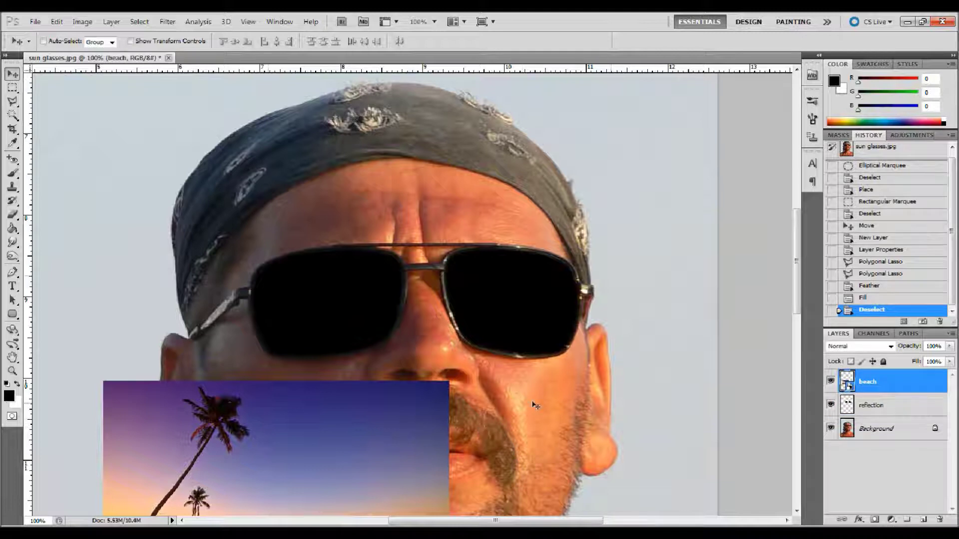
drag(362, 442, 486, 253)
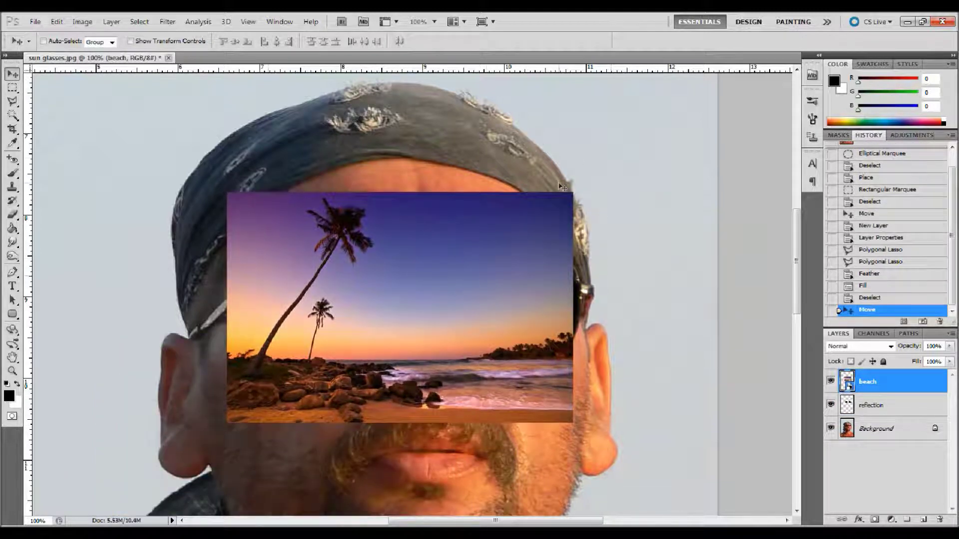
Scale the beach image up proportionally to about 109% with Free Transform so it extends past the sunglasses.
key(ctrl+t)
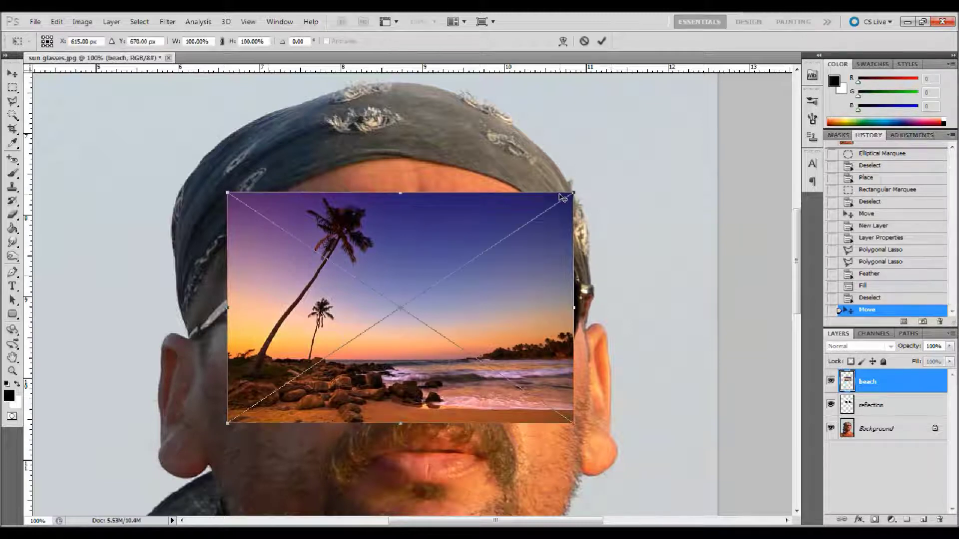
drag(575, 190, 606, 168)
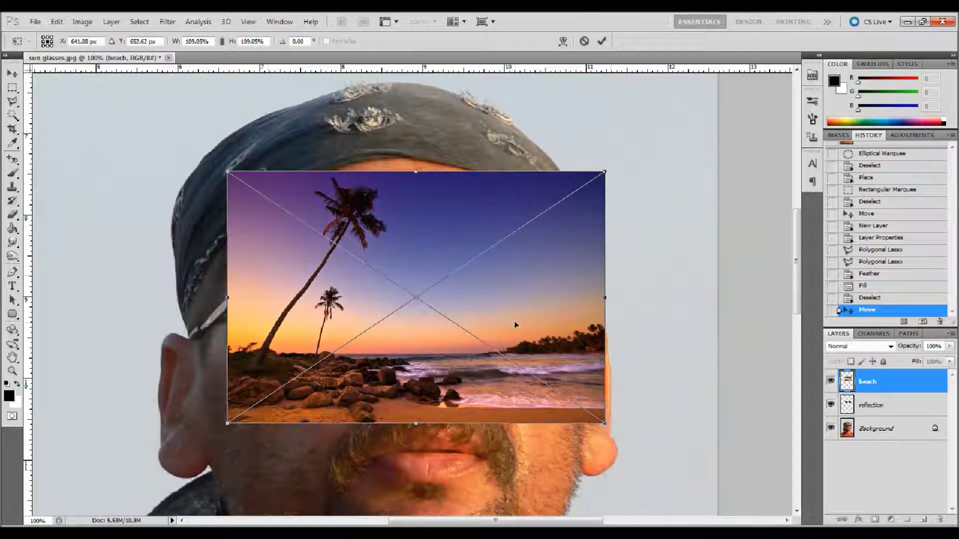
key(Return)
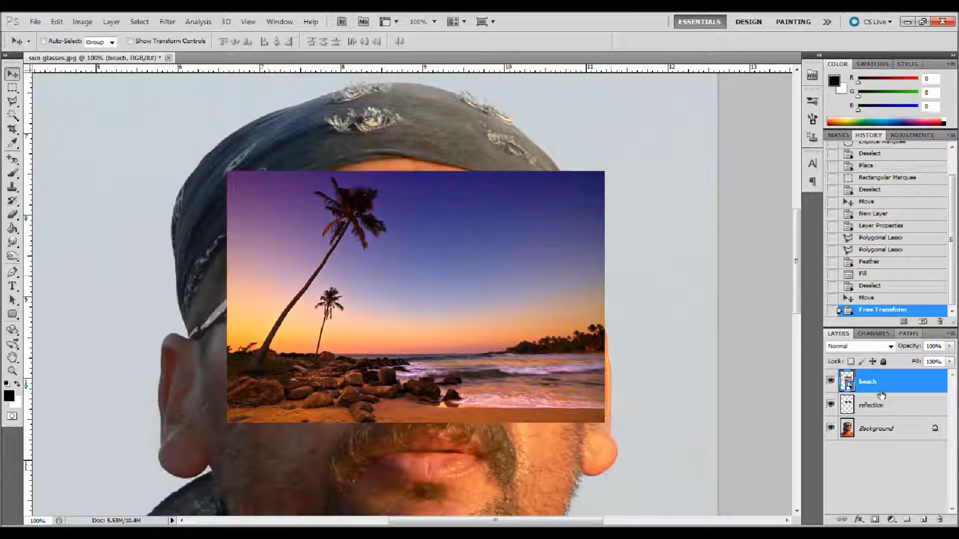
Clip the beach layer to the reflection layer with a clipping mask, and make the reflection layer active.
right_click(905, 386)
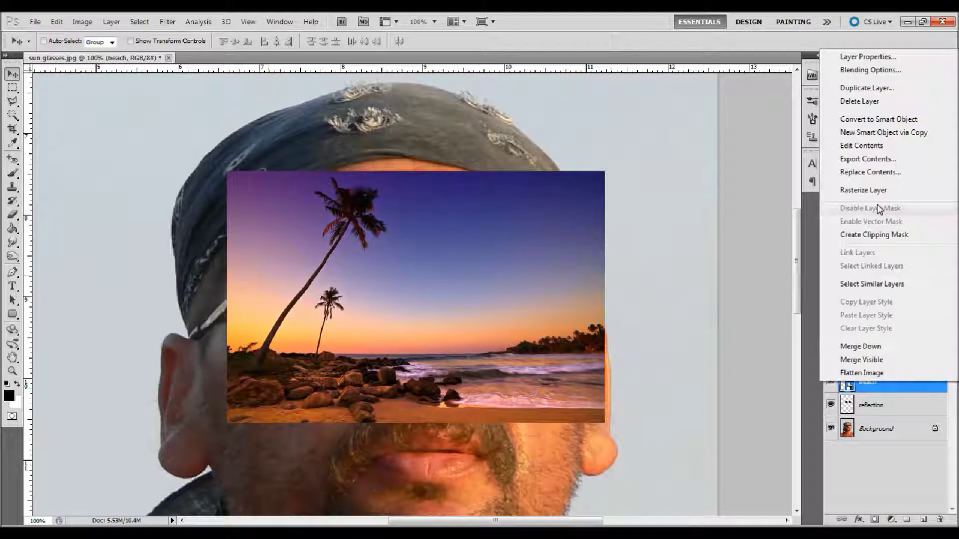
click(867, 240)
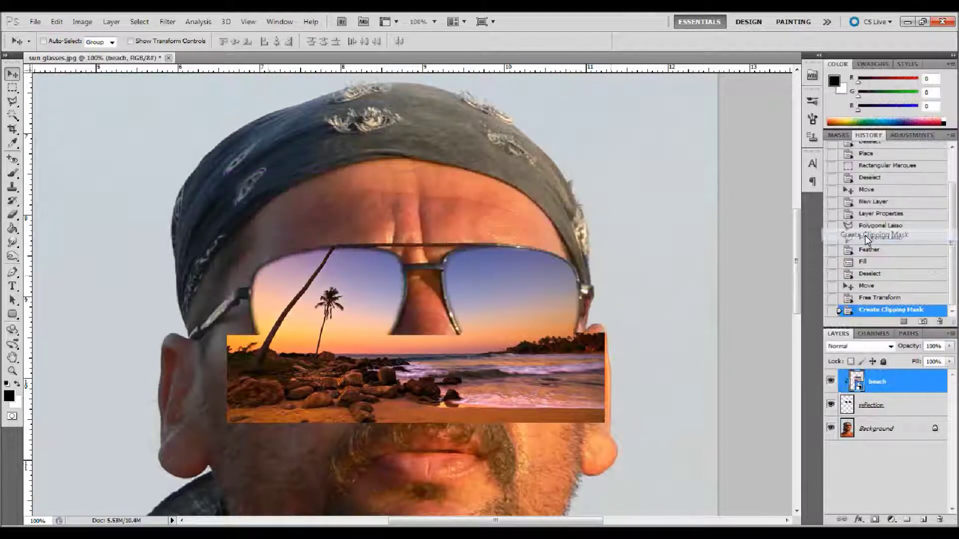
click(889, 407)
click(908, 387)
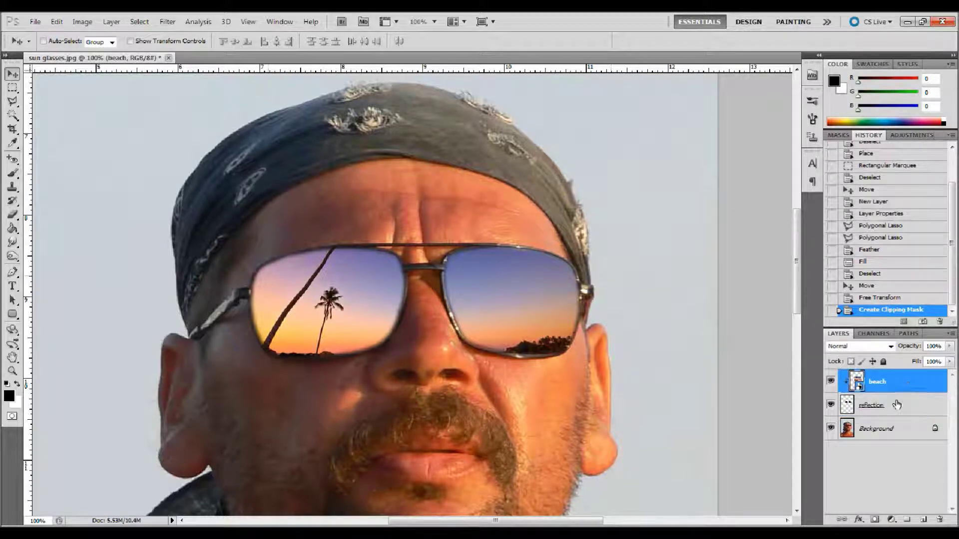
click(897, 407)
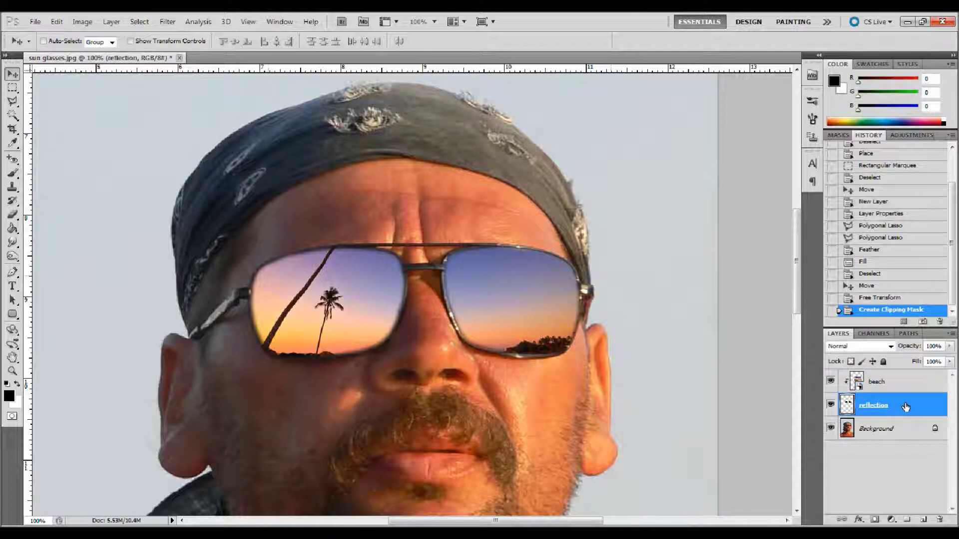
Add an Inner Shadow to the reflection layer with 100% opacity, 0 px distance, 0% choke and an increased size.
double_click(905, 408)
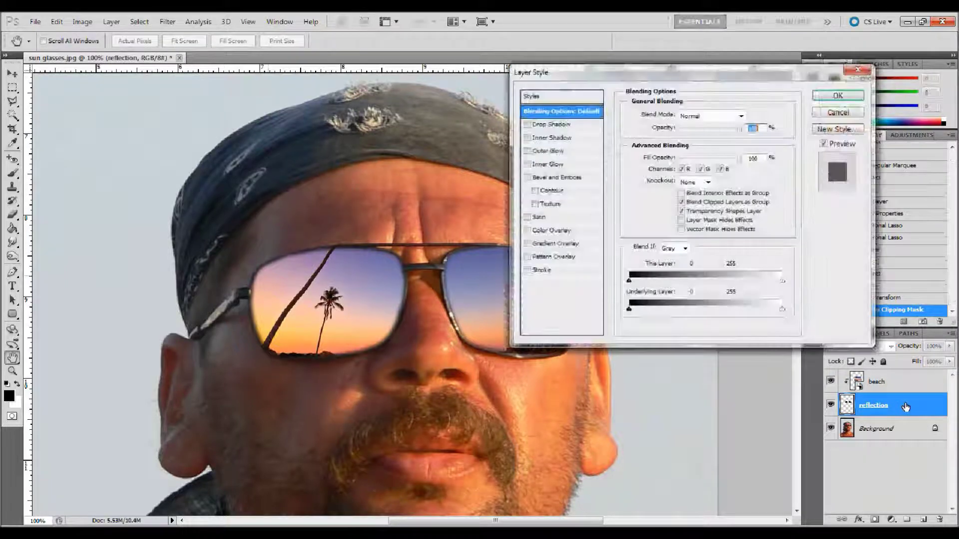
click(527, 138)
click(569, 137)
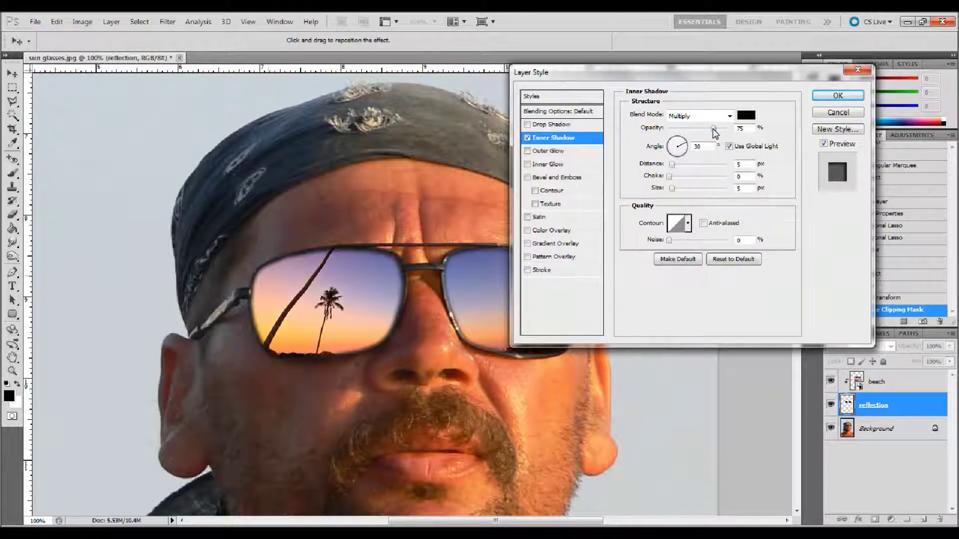
drag(713, 129, 760, 129)
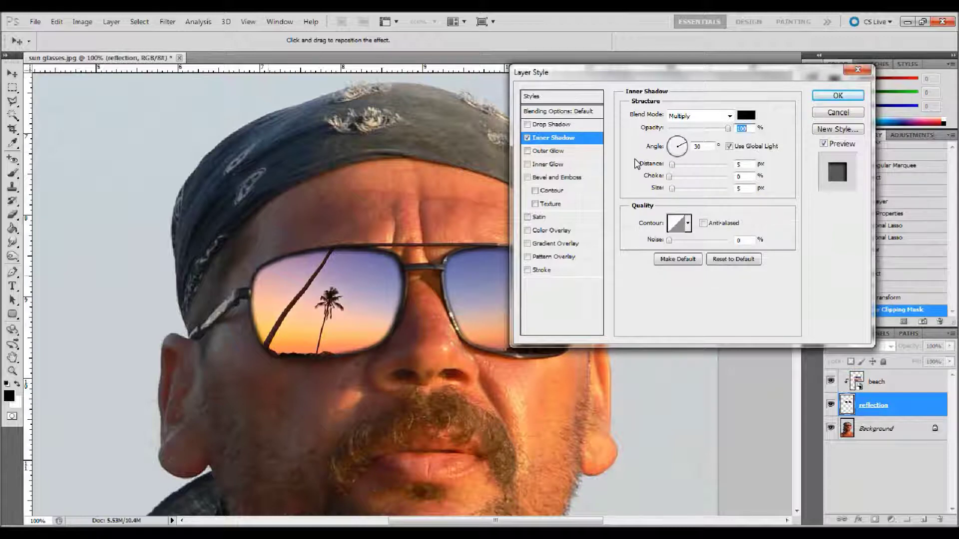
drag(672, 168, 689, 190)
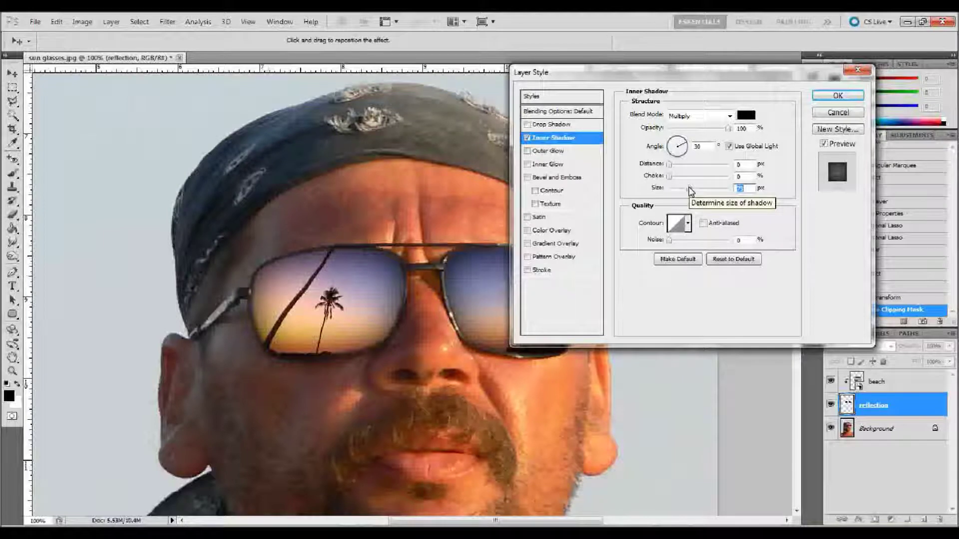
click(838, 96)
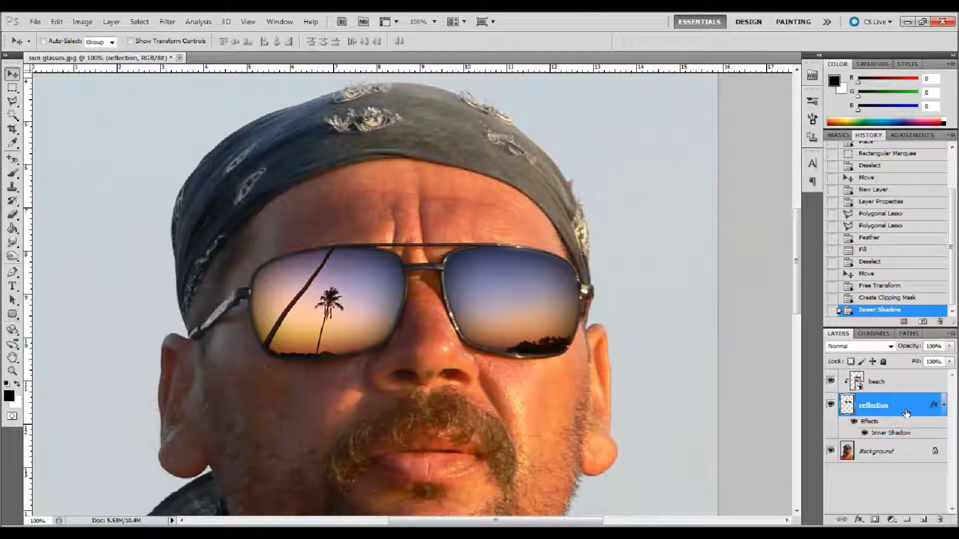
Apply the Spherize distortion filter to the beach layer in Horizontal Only mode with an amount of about 52%.
click(903, 385)
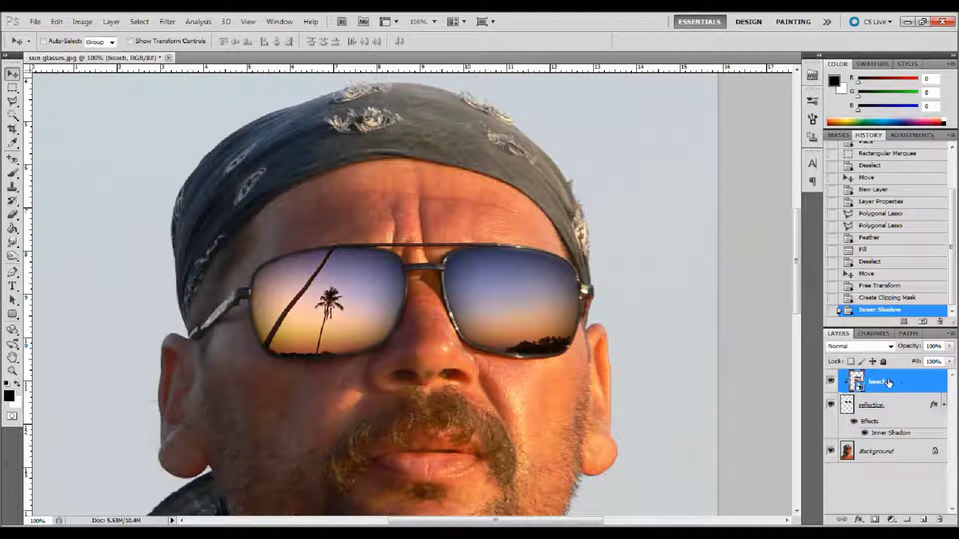
click(166, 21)
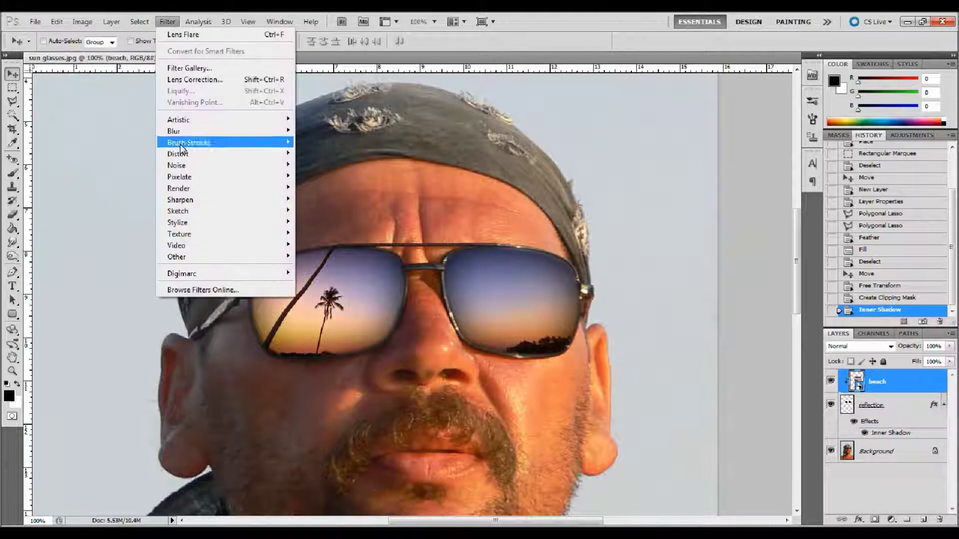
mouse_move(187, 177)
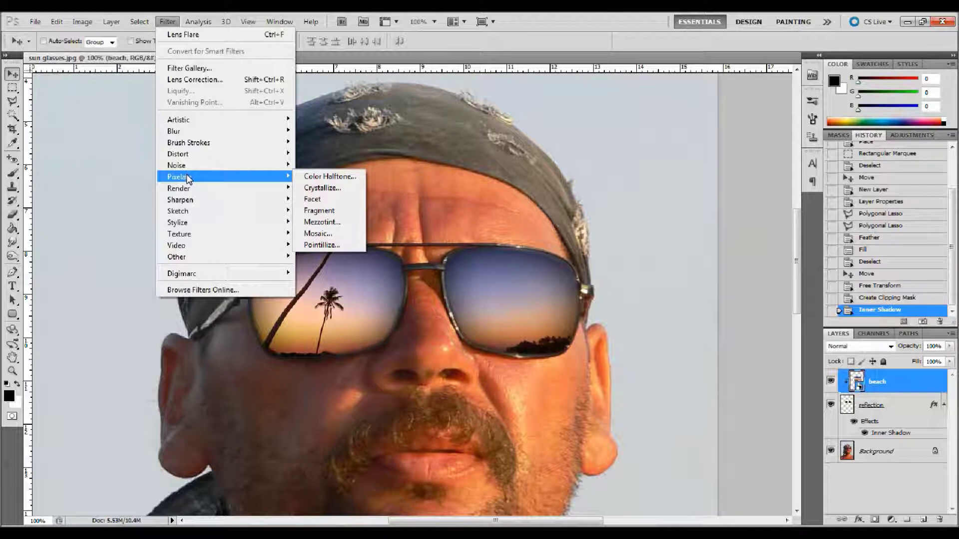
mouse_move(194, 222)
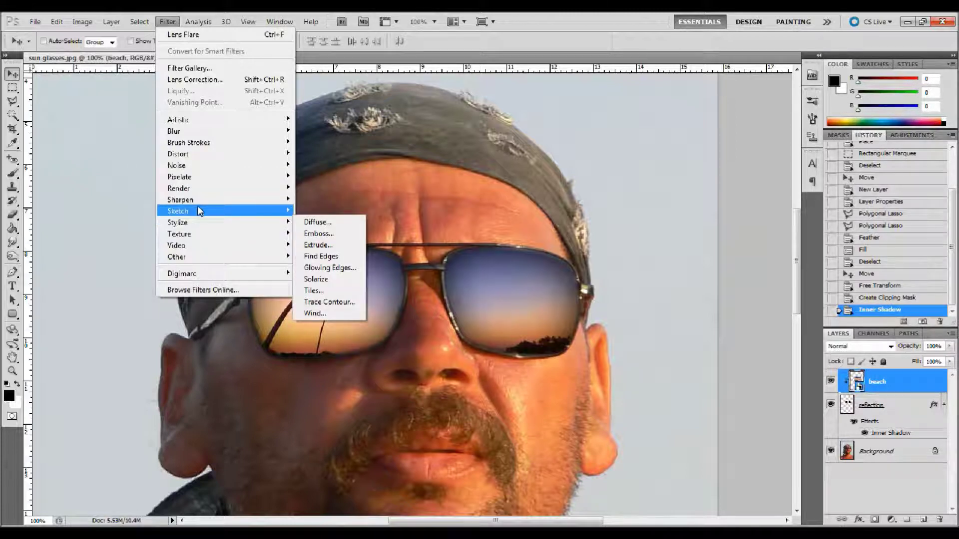
mouse_move(207, 198)
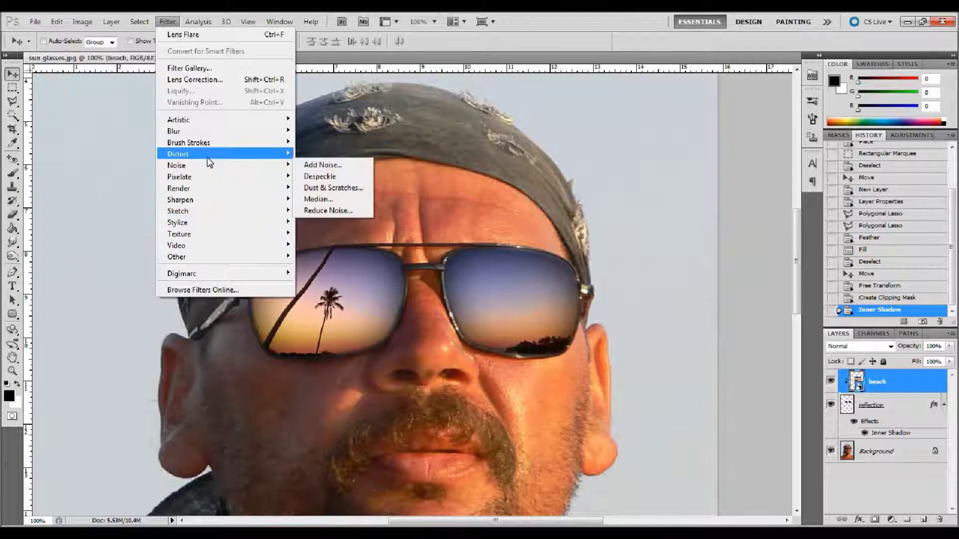
mouse_move(207, 158)
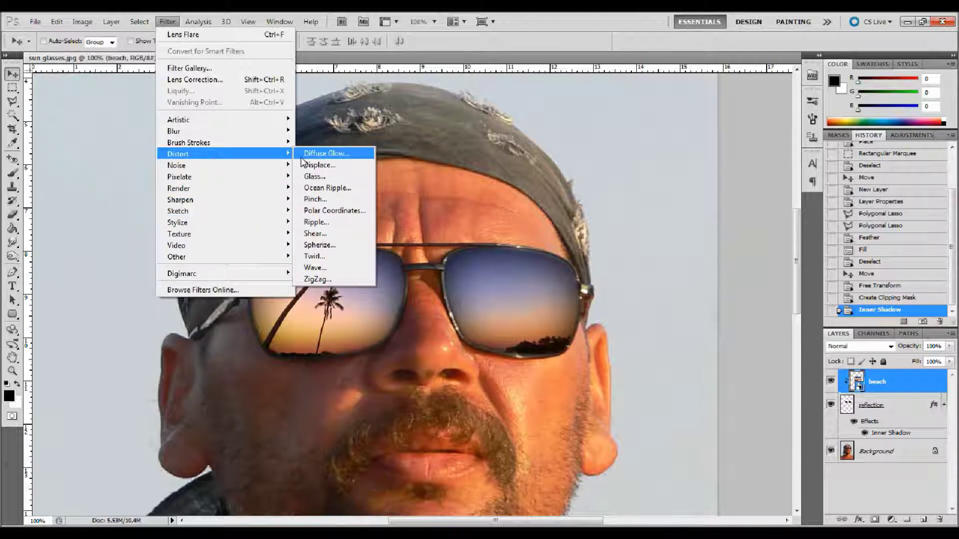
click(328, 250)
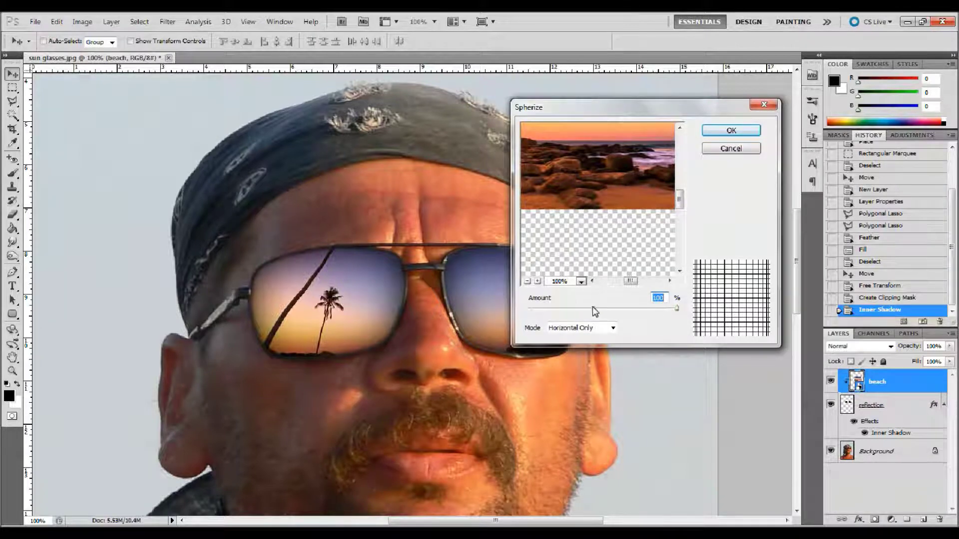
drag(679, 309, 642, 310)
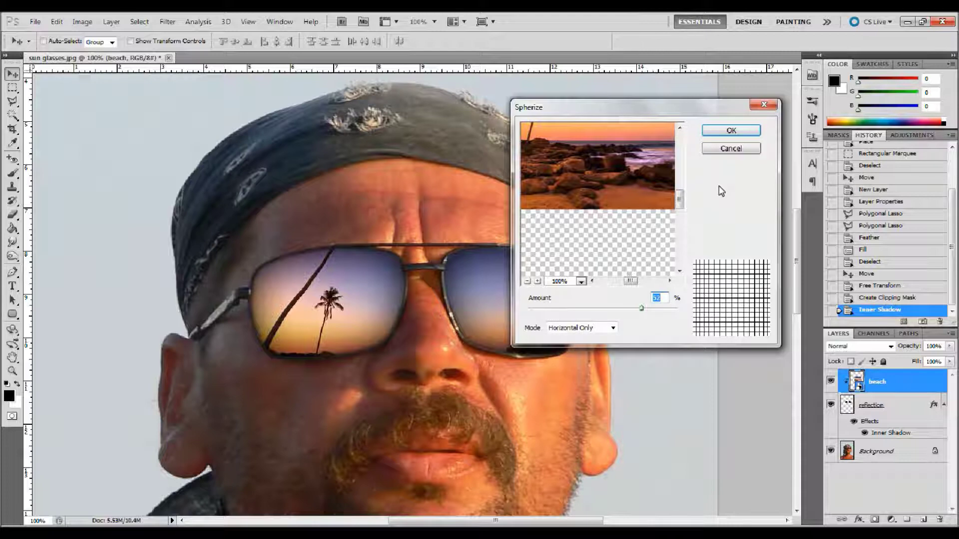
click(732, 131)
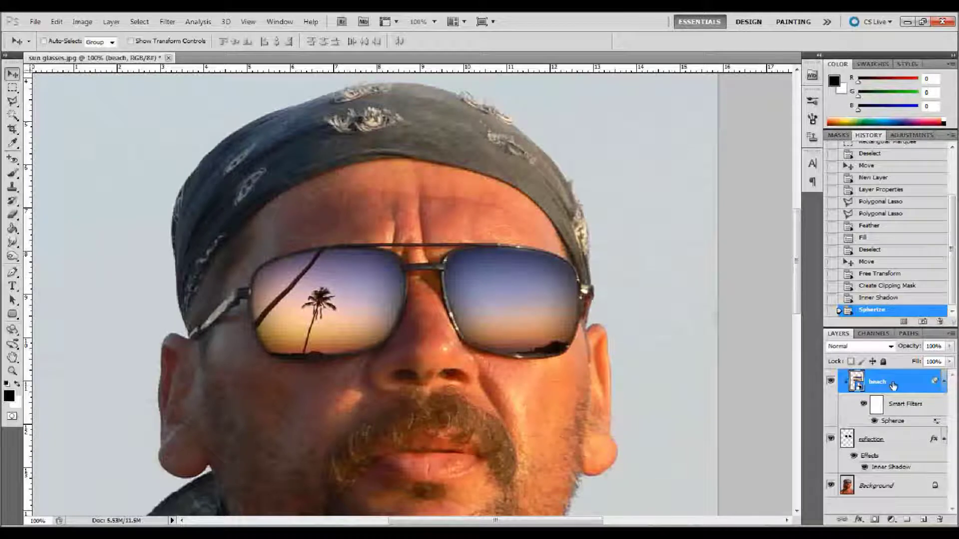
Collapse the beach layer's smart filters and move its image up about 51 px with Free Transform, nudging it slightly further up.
click(943, 384)
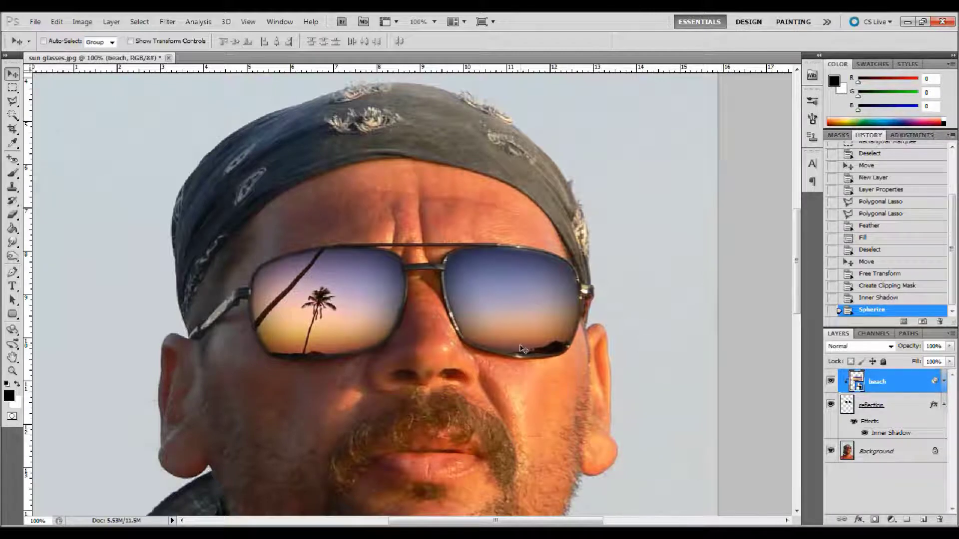
key(ctrl+t)
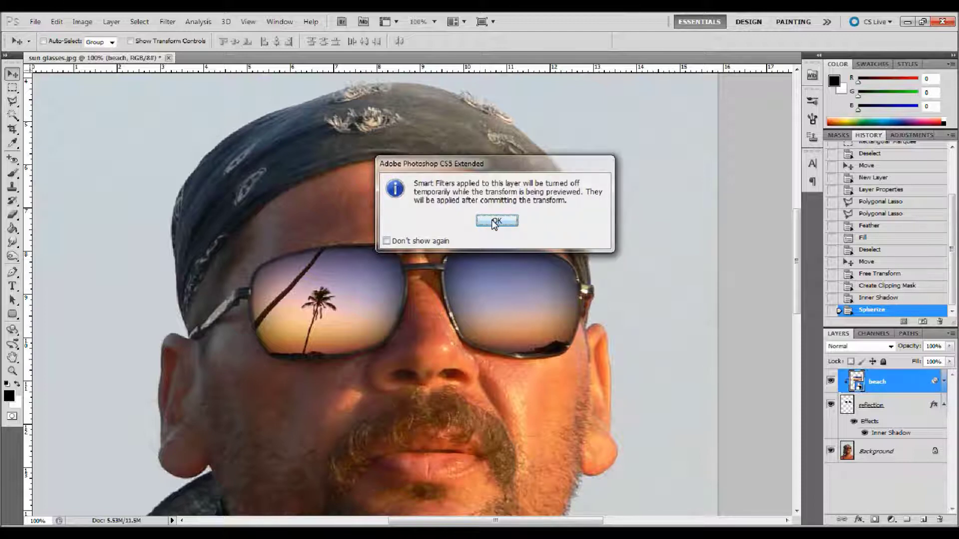
click(495, 222)
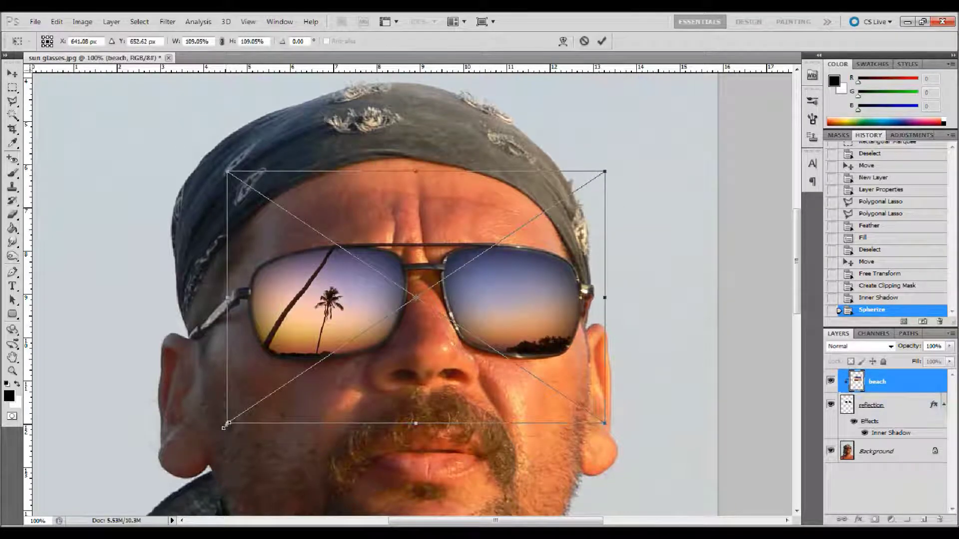
drag(300, 351, 301, 321)
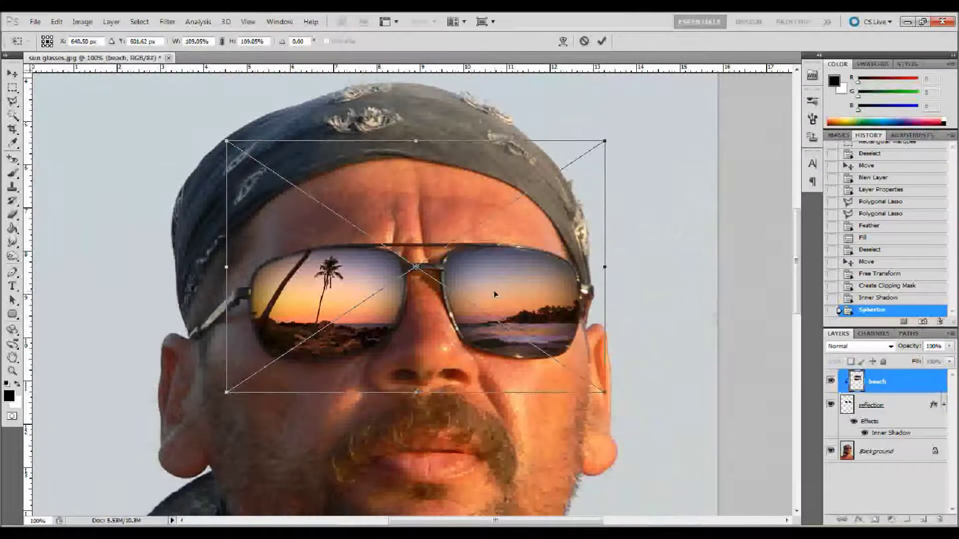
key(Return)
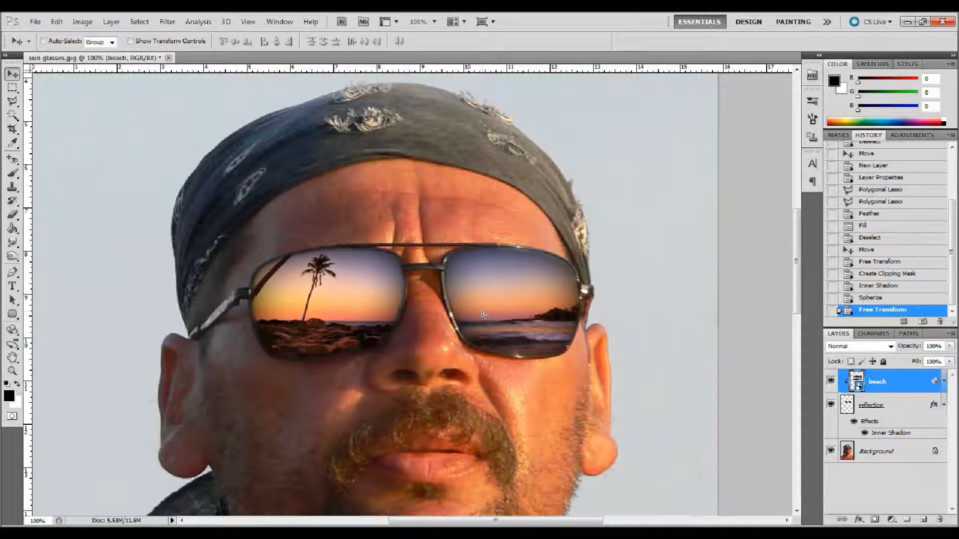
key(Up)
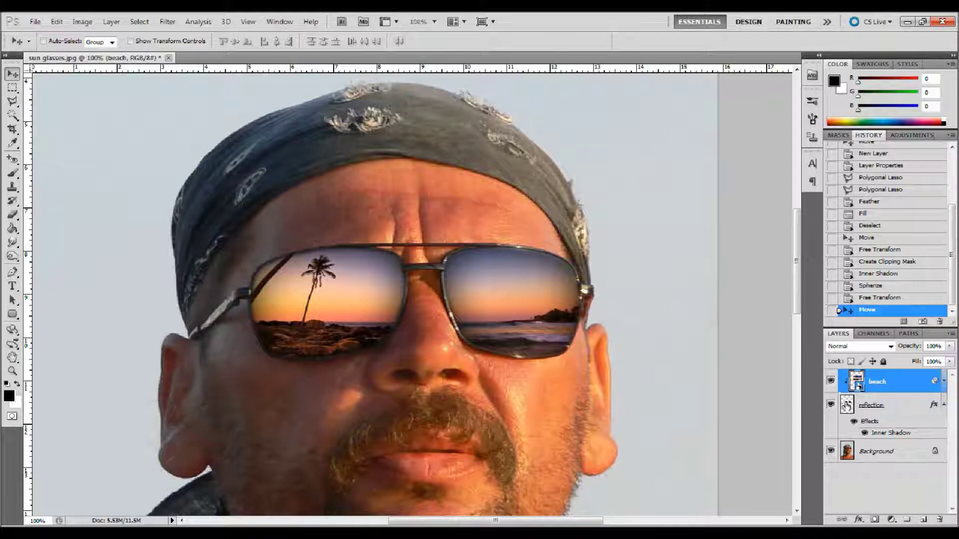
Reduce the beach layer's opacity to 75%.
click(927, 346)
text(90)
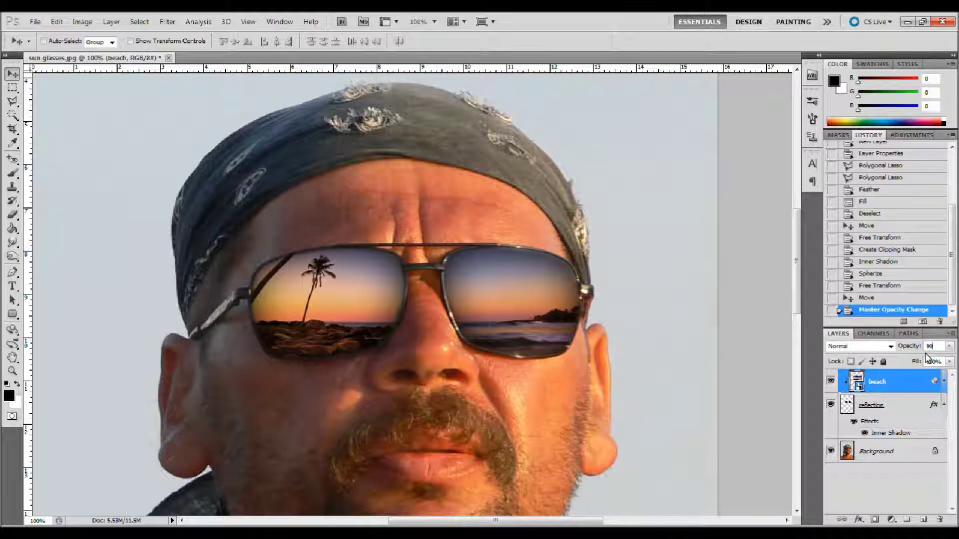
key(BackSpace)
key(BackSpace)
text(75)
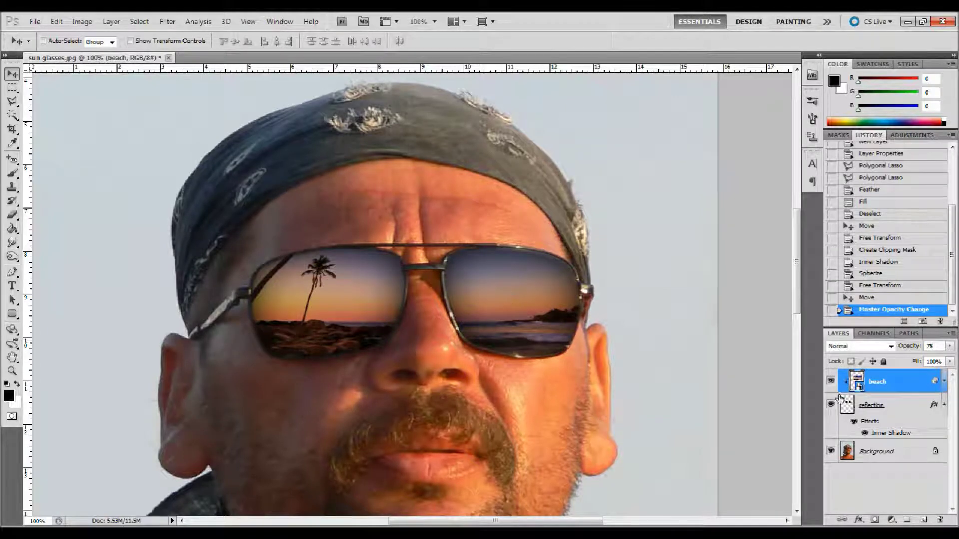
Collapse the reflection layer's effects, duplicate the layer and place the copy directly beneath the original reflection layer.
click(894, 407)
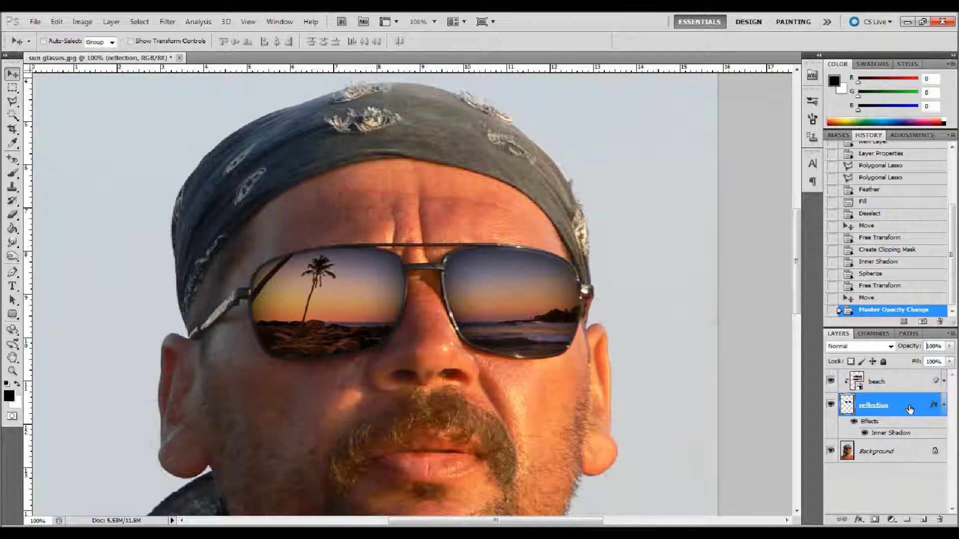
click(942, 405)
click(942, 405)
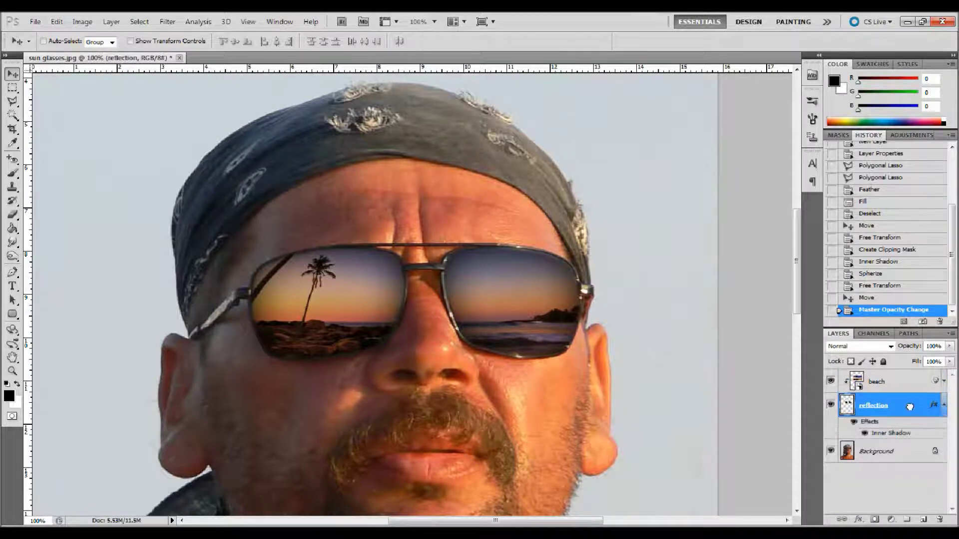
click(939, 410)
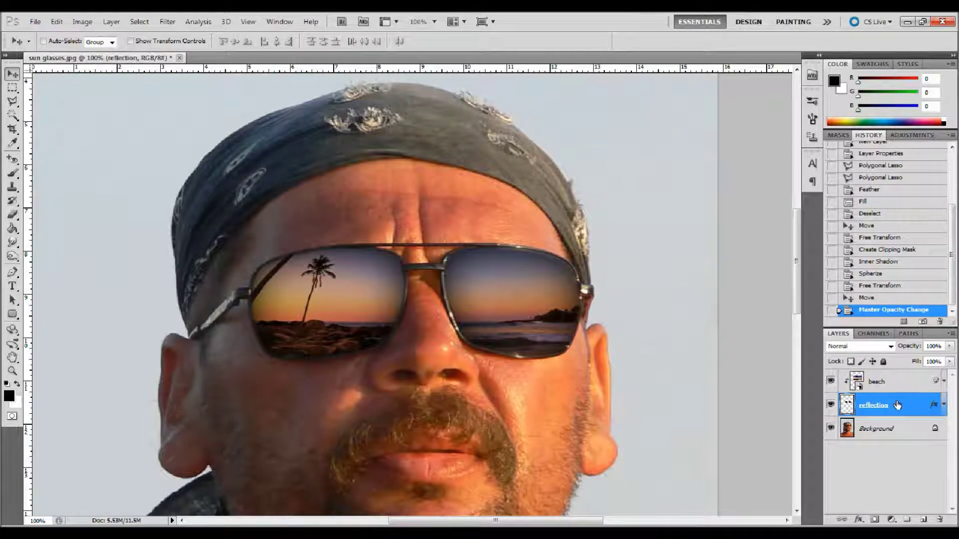
drag(897, 405, 924, 518)
drag(897, 429, 898, 414)
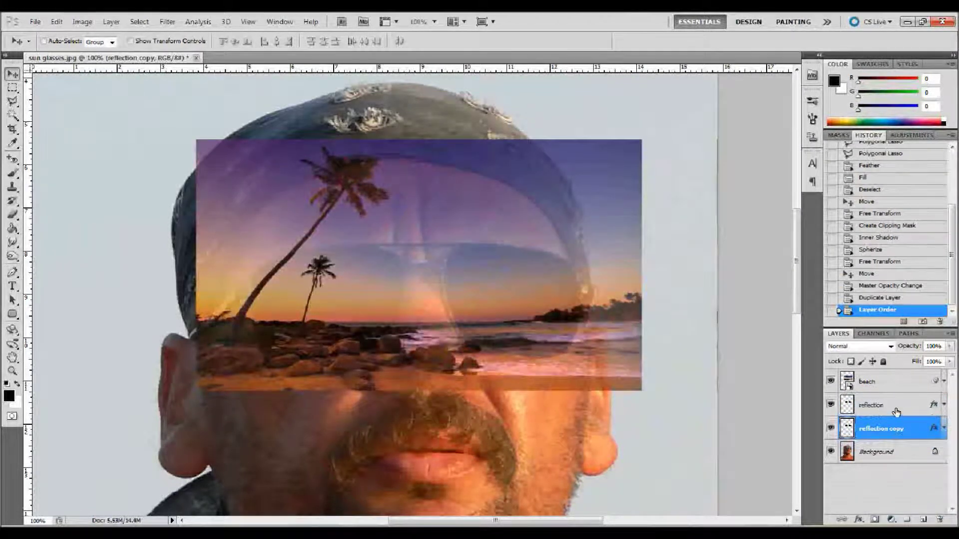
Clip the beach layer to the original reflection layer again with a clipping mask.
click(898, 412)
click(896, 385)
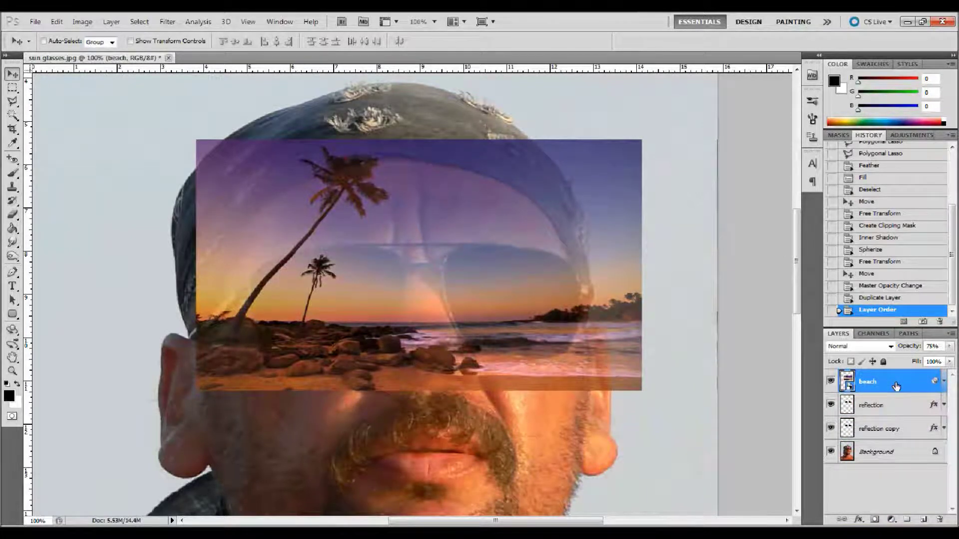
right_click(896, 386)
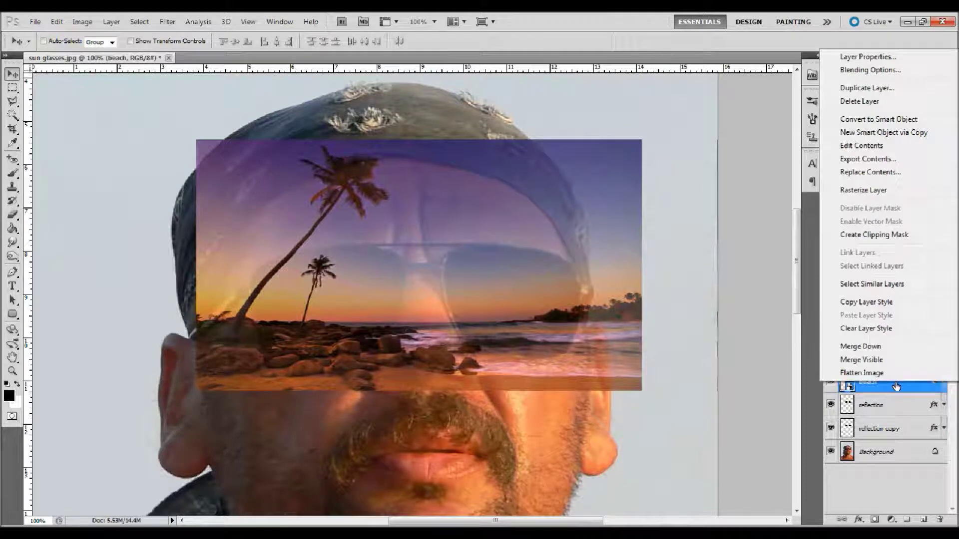
click(875, 235)
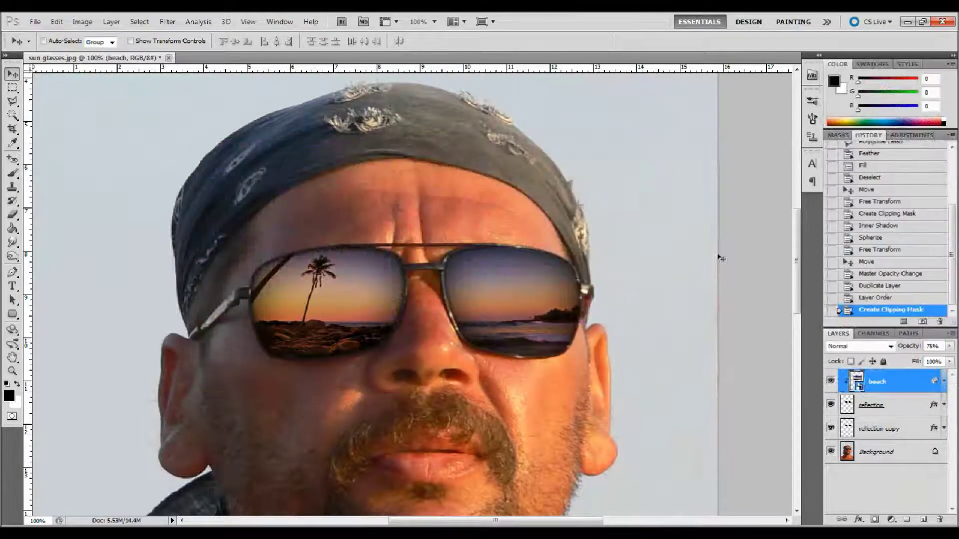
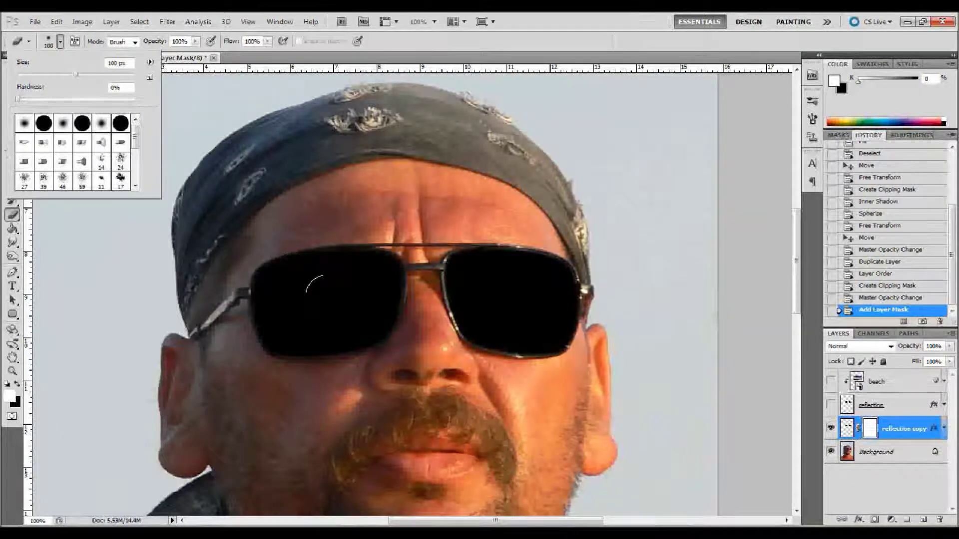
Softly erase the centre of the left lens on the reflection copy's mask at 50% Eraser opacity, and show the reflection and beach layers again.
click(186, 42)
text(50)
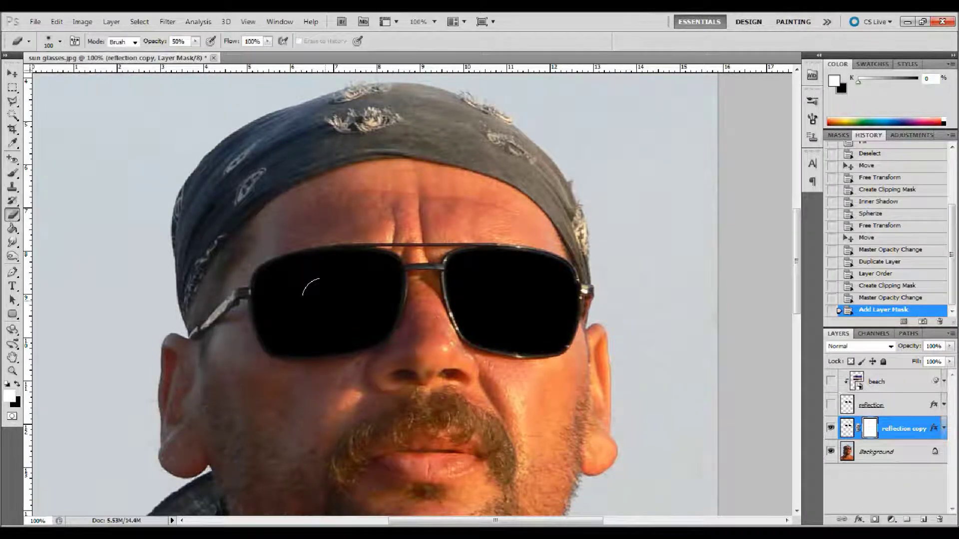
click(327, 296)
click(341, 293)
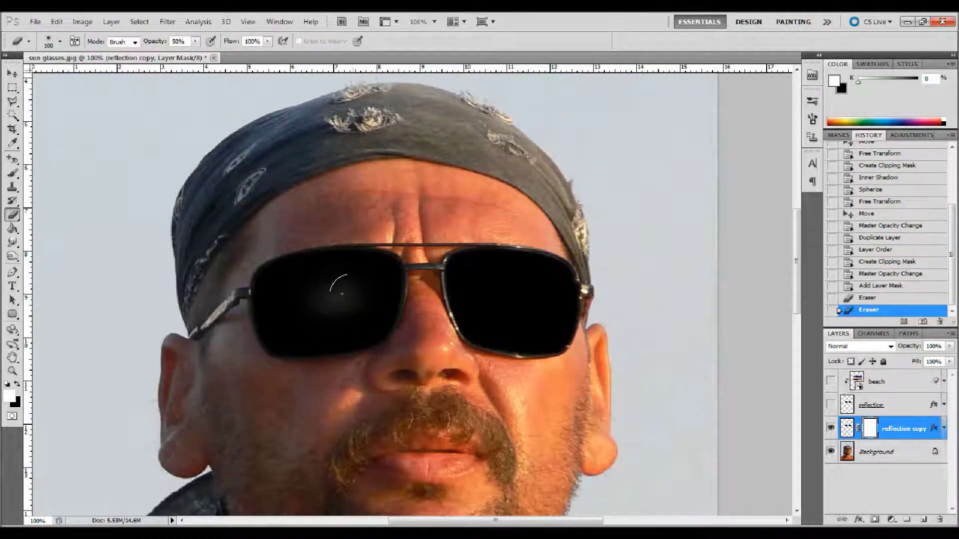
click(355, 296)
click(310, 294)
click(333, 298)
click(332, 299)
click(332, 299)
click(332, 300)
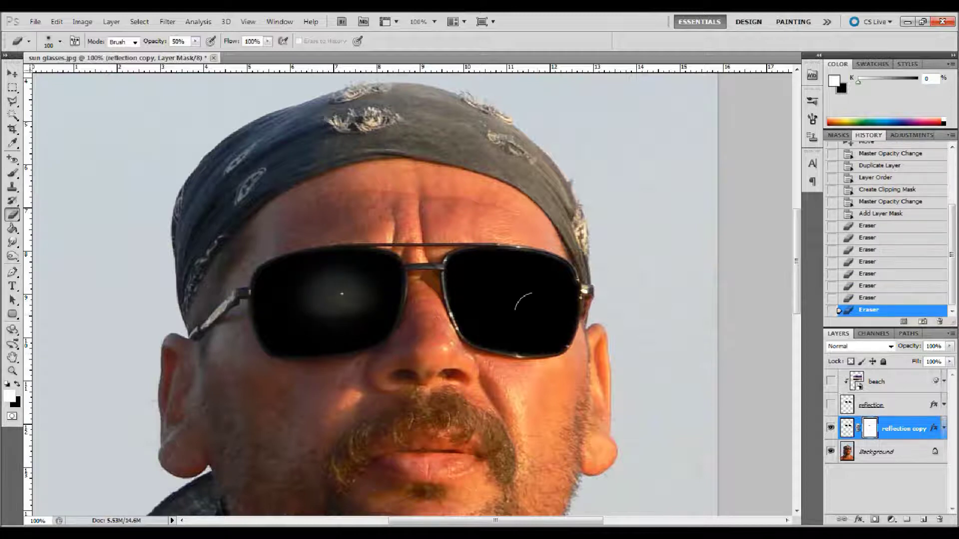
click(831, 406)
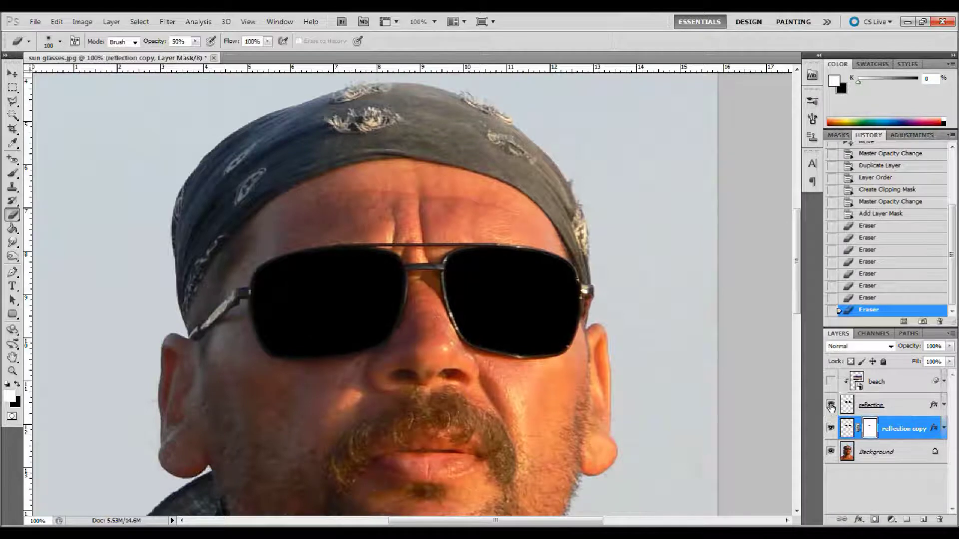
click(832, 381)
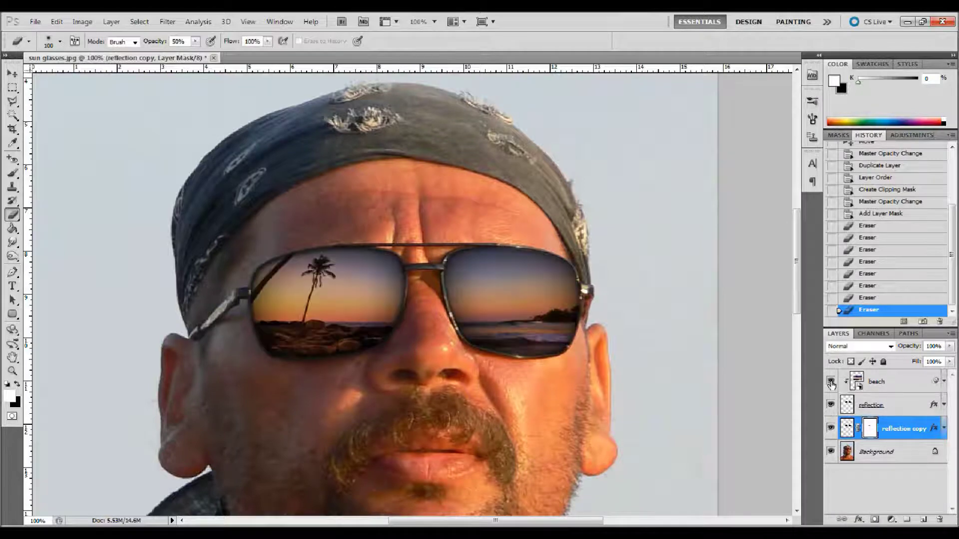
Lower the original reflection layer's opacity to 50%, after trying 90% and 75%.
click(908, 405)
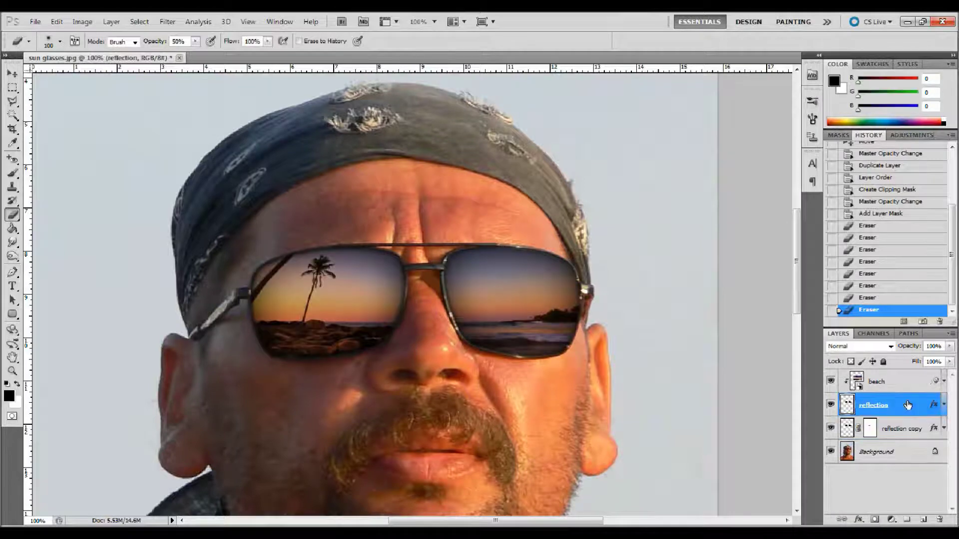
click(934, 347)
text(90)
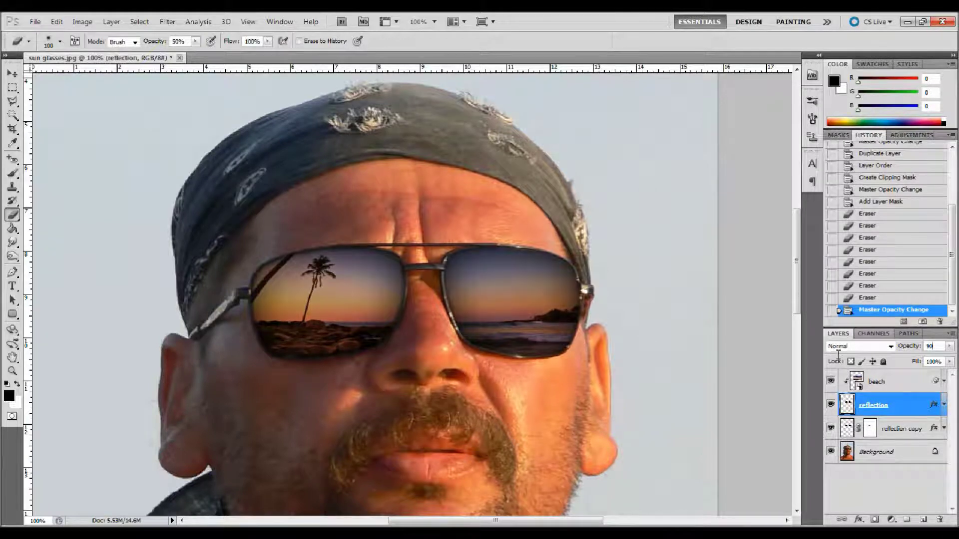
key(Return)
text(75)
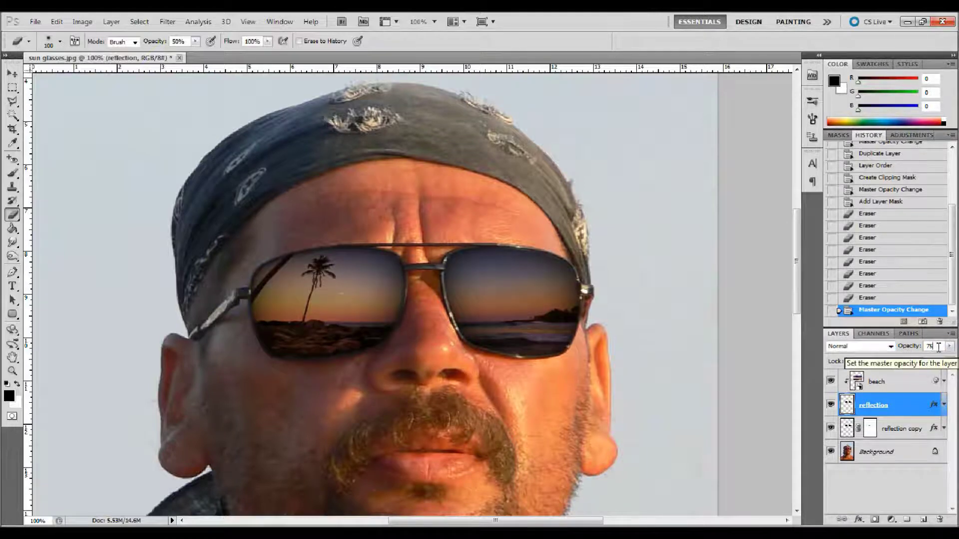
key(Return)
text(50)
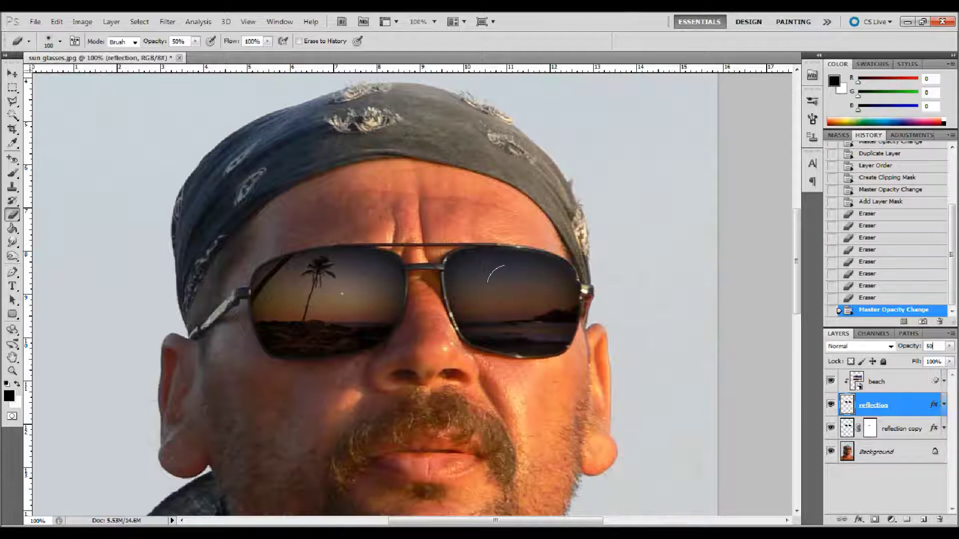
Add a new layer above the beach layer, clip it with a clipping mask and name it sun.
click(907, 387)
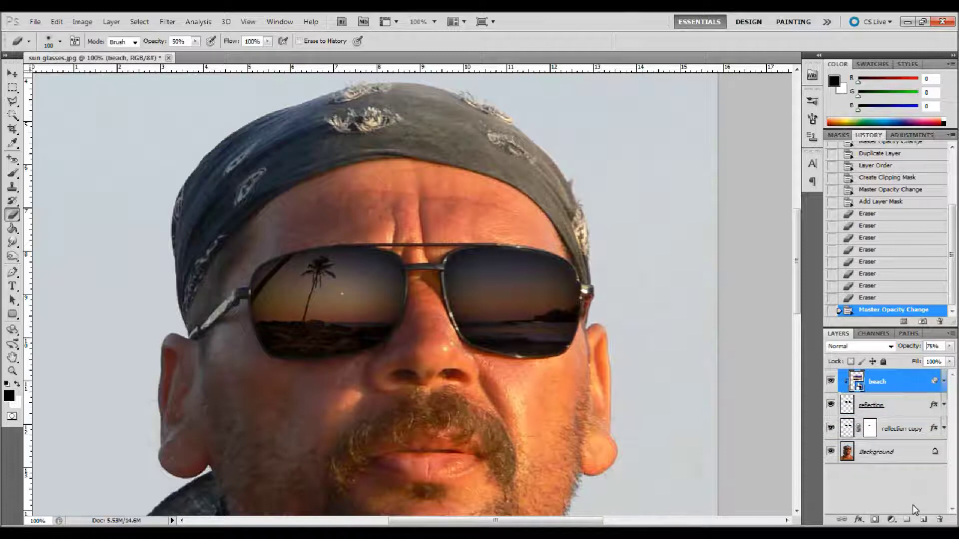
click(923, 519)
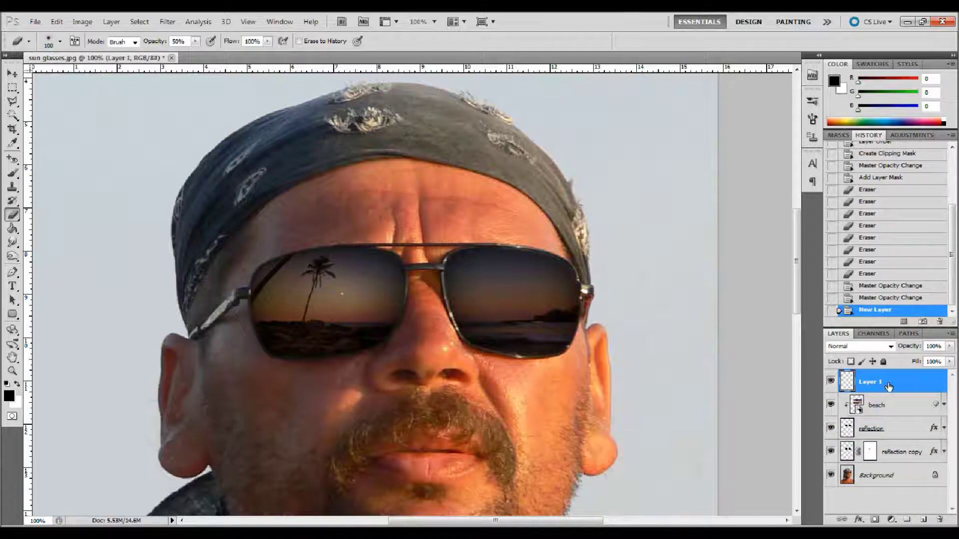
right_click(888, 387)
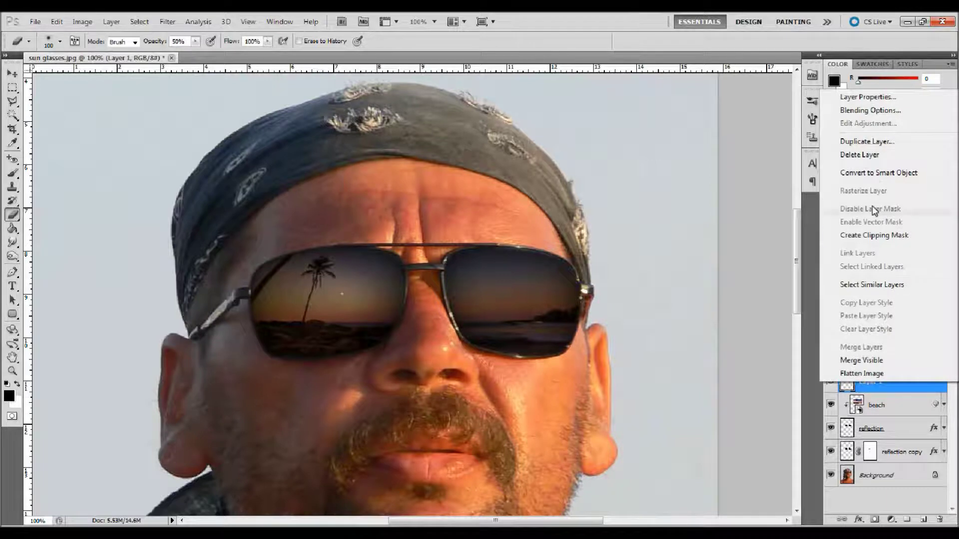
click(867, 237)
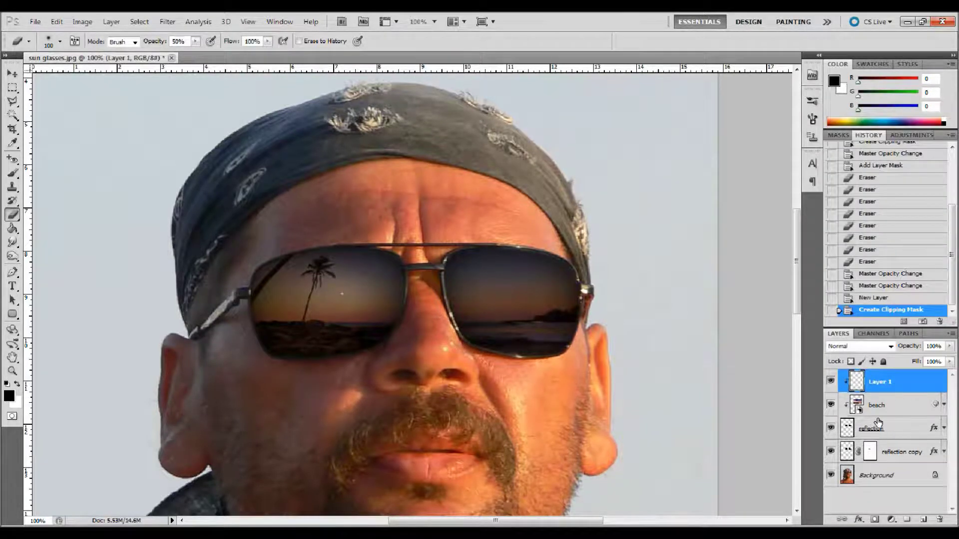
double_click(887, 384)
text(sun)
key(Return)
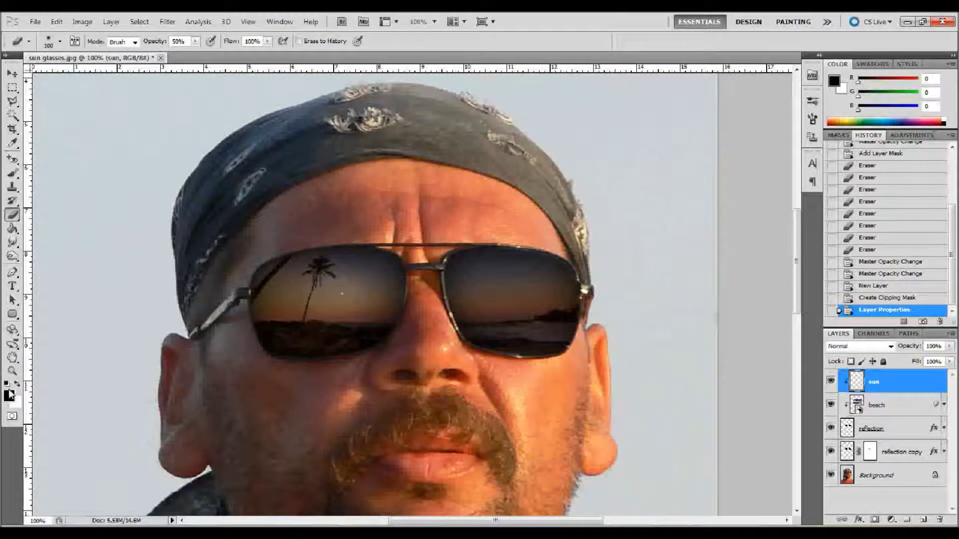
Fill the sun layer with black using the Paint Bucket and keep that layer selected.
click(12, 230)
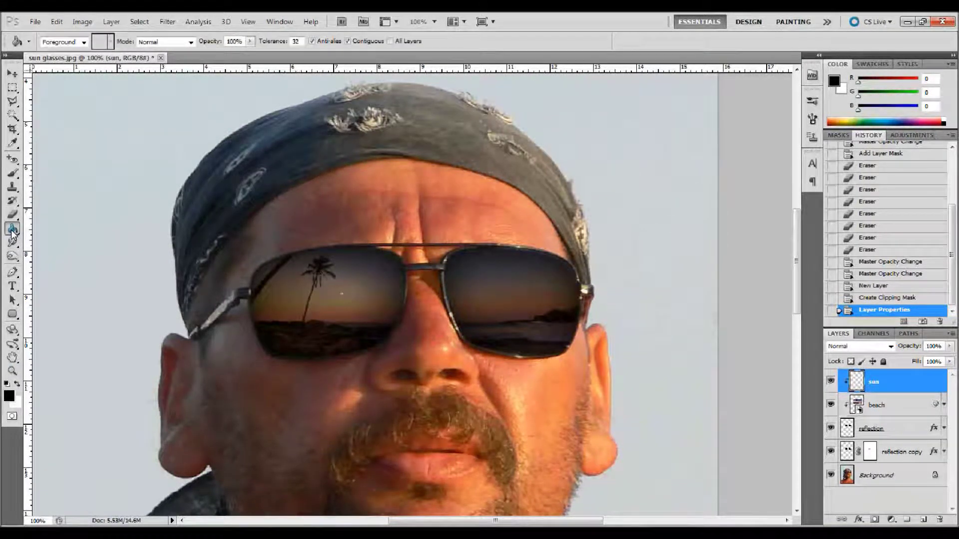
click(350, 270)
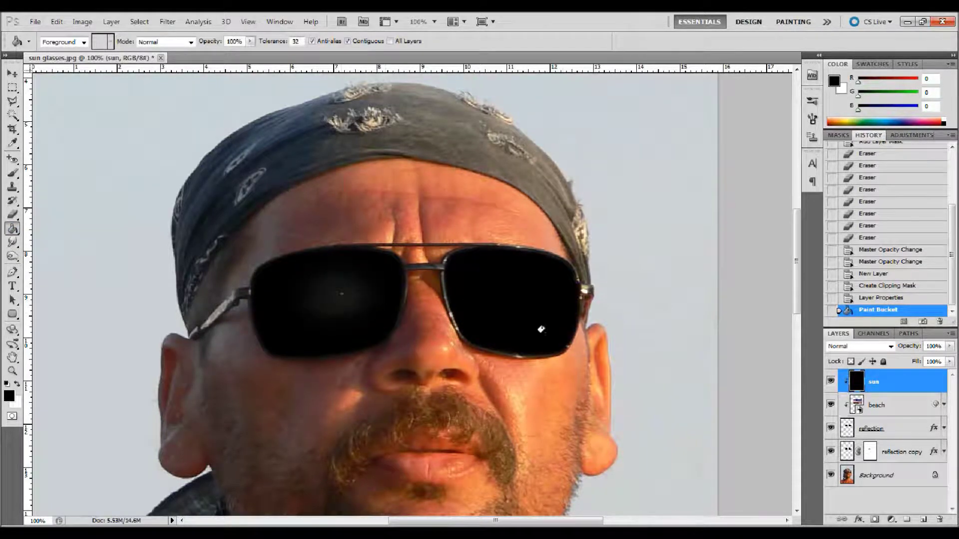
click(892, 427)
click(884, 381)
Try a 50-300mm Zoom lens flare at 171% brightness on the sun layer, shift it, and revert to the black fill.
click(166, 22)
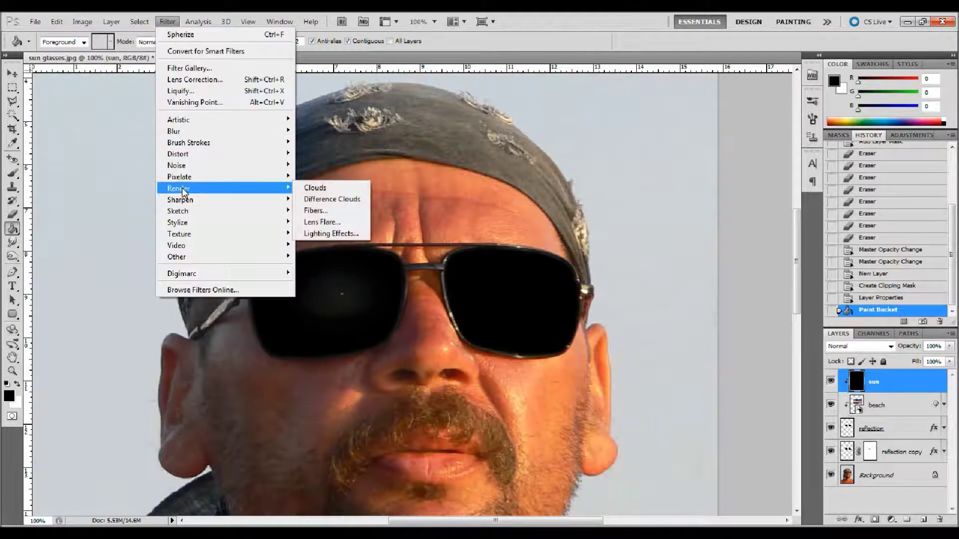
click(315, 222)
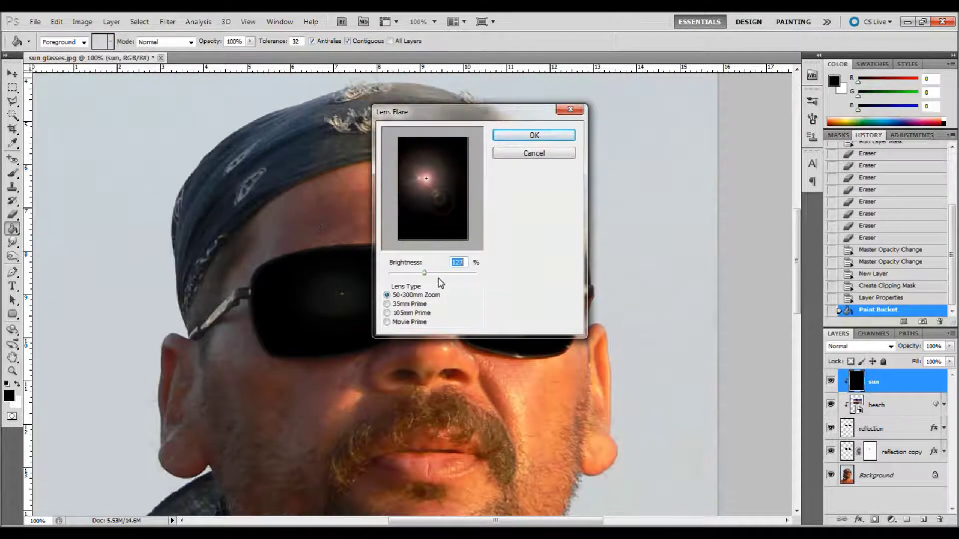
drag(424, 273, 439, 276)
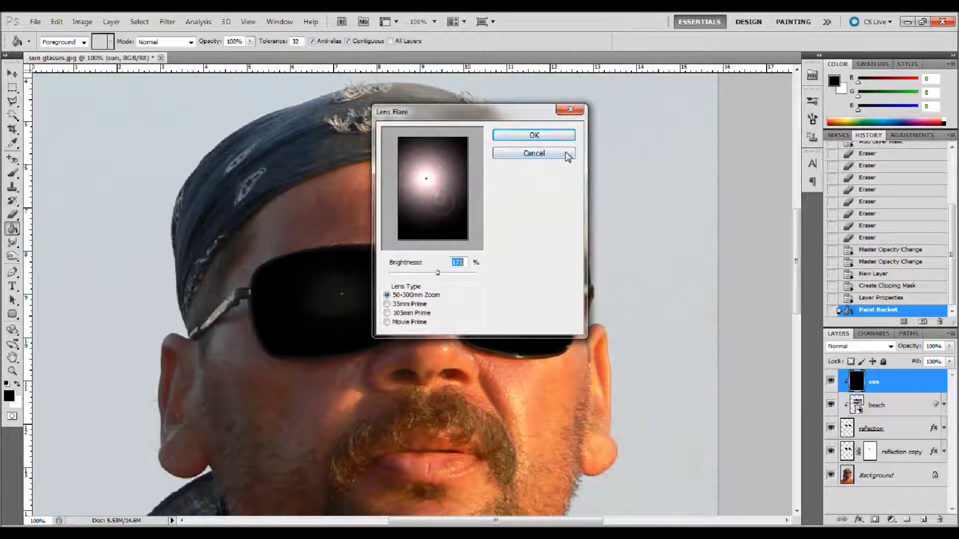
click(545, 136)
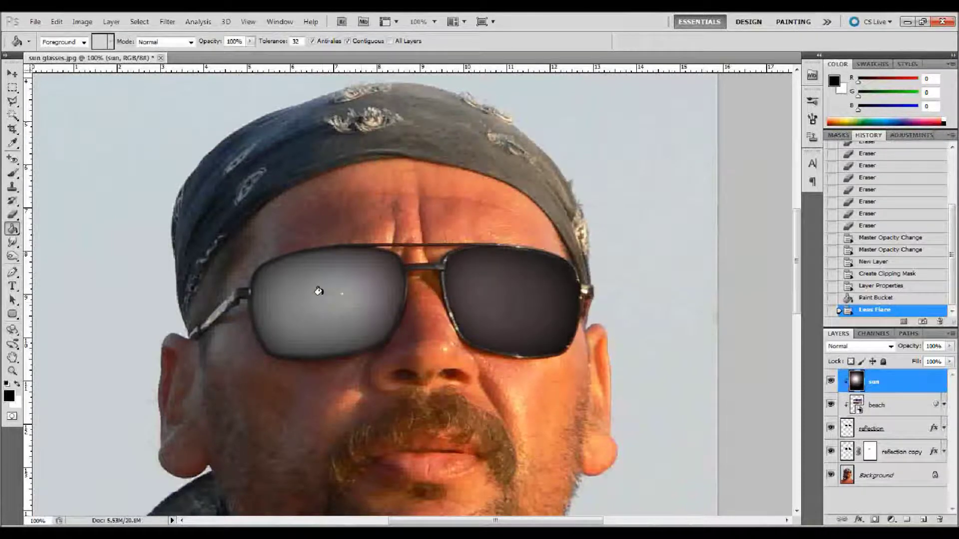
key(v)
drag(333, 295, 385, 301)
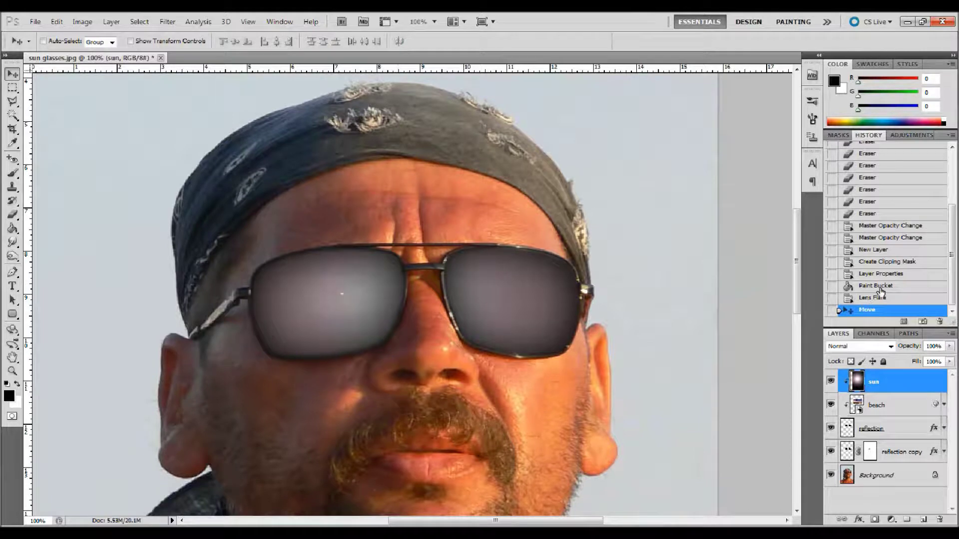
click(874, 288)
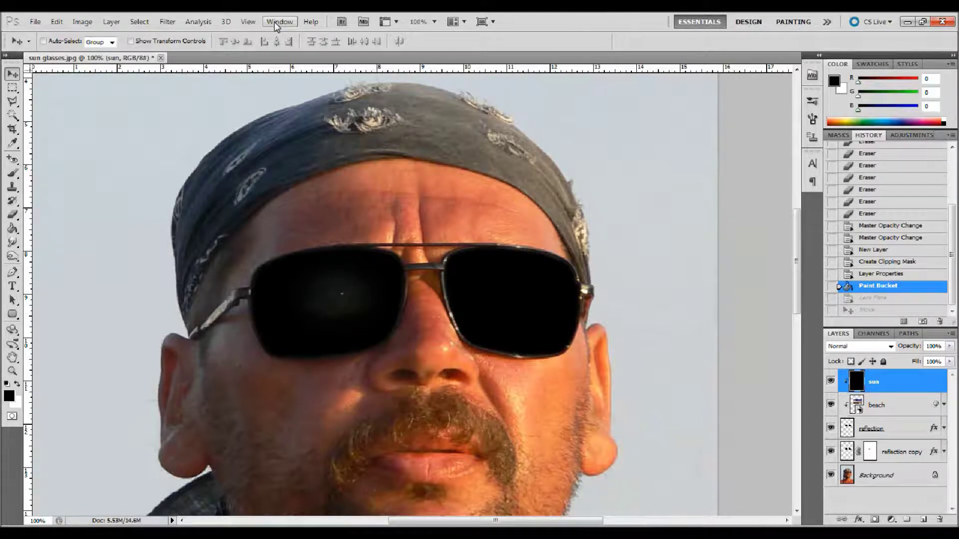
Render a 50-300mm Zoom lens flare at 137% brightness on the black sun layer.
click(167, 22)
mouse_move(257, 189)
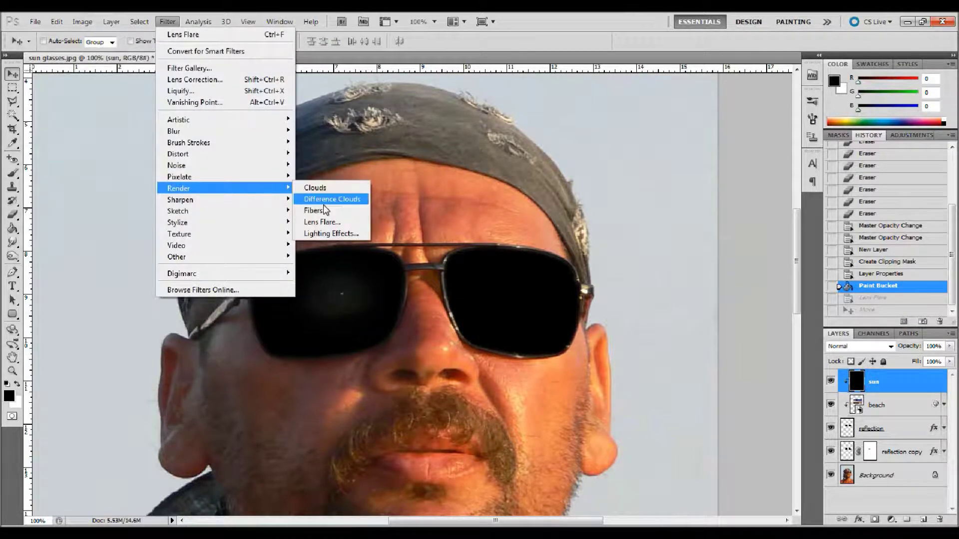
click(324, 222)
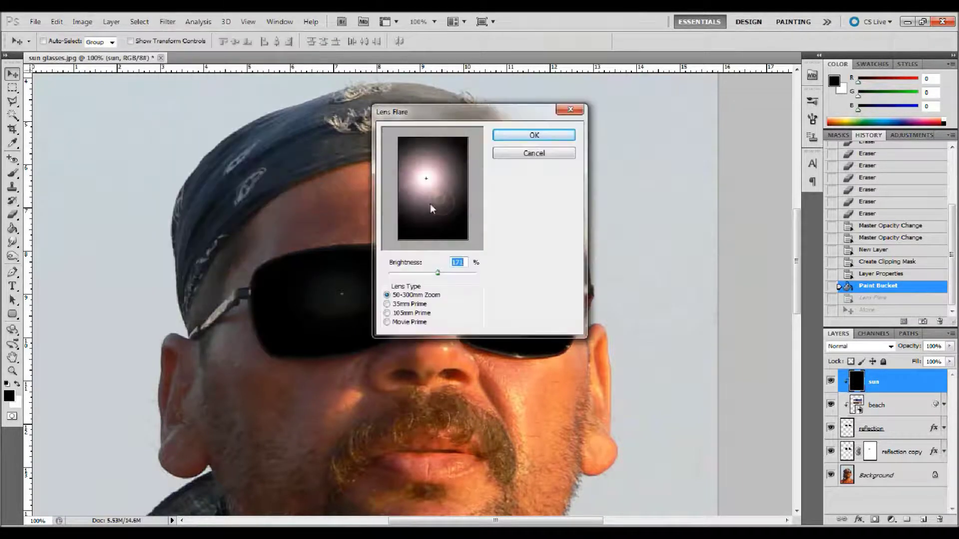
click(389, 305)
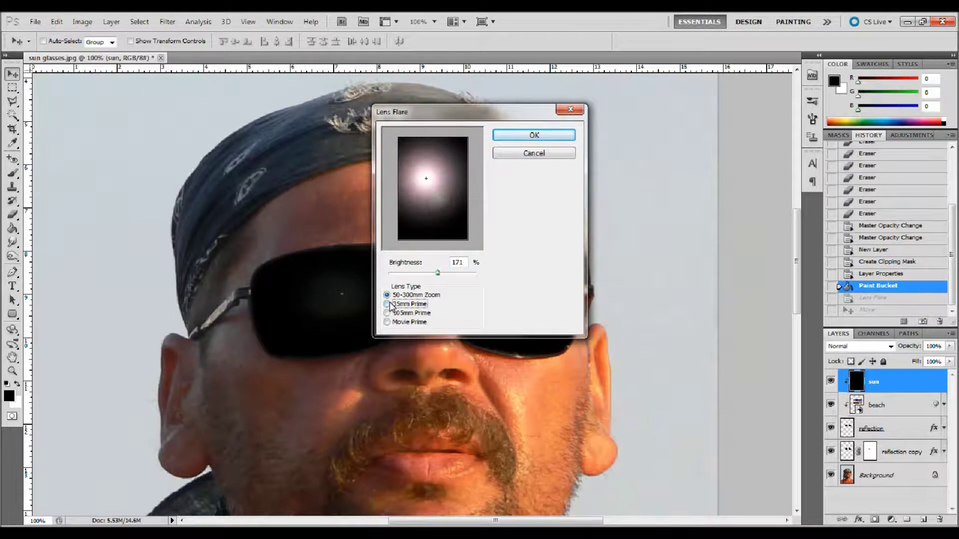
click(403, 293)
drag(438, 273, 431, 273)
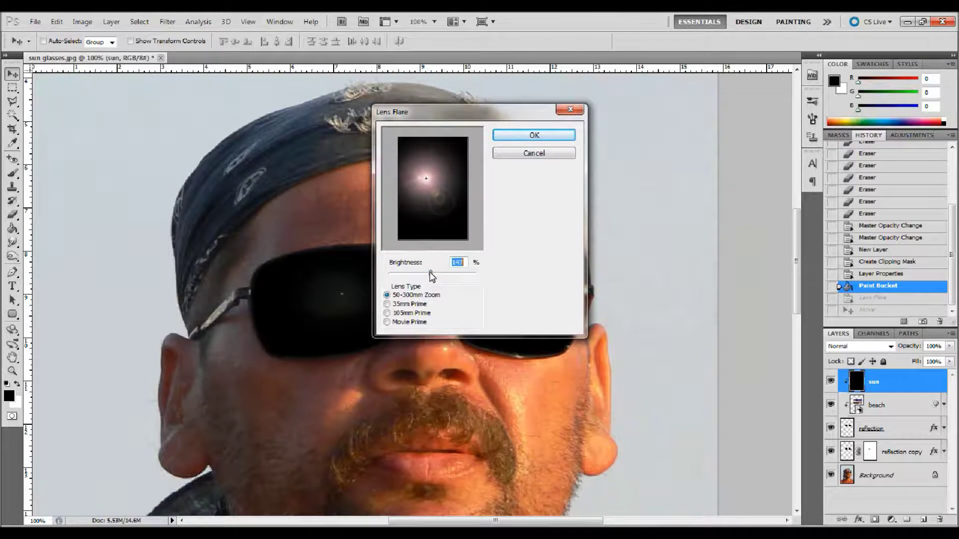
drag(430, 273, 427, 272)
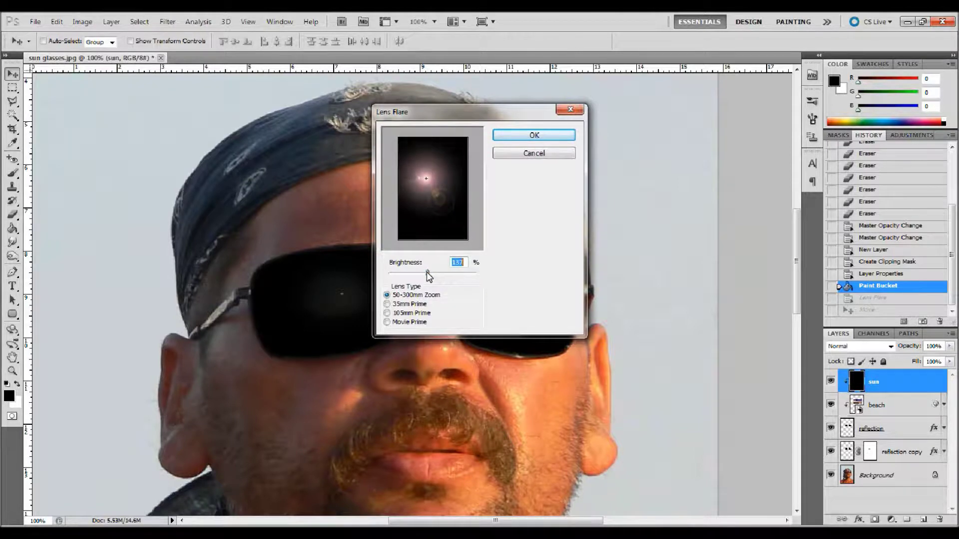
click(544, 135)
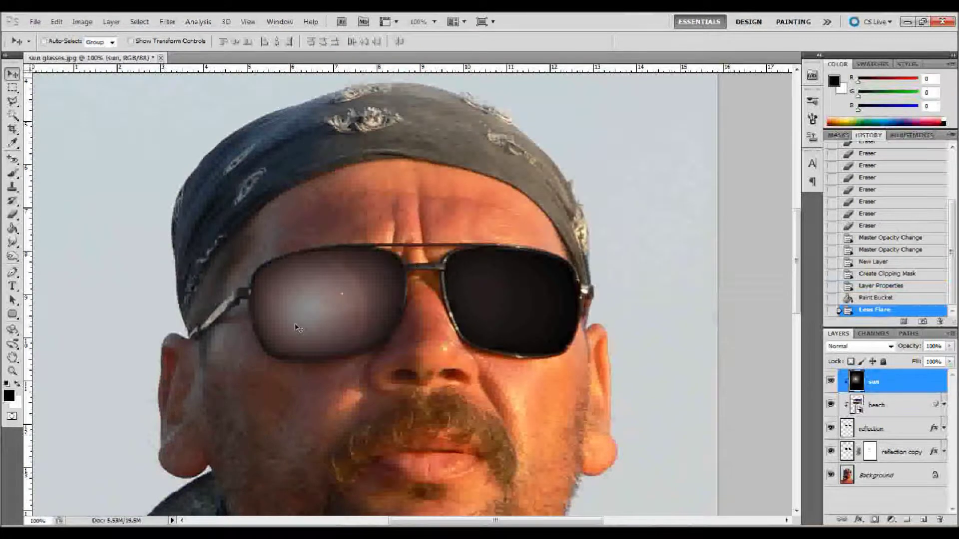
Move the flare over the right-hand lens and set the sun layer's blend mode to Screen.
drag(303, 320, 489, 282)
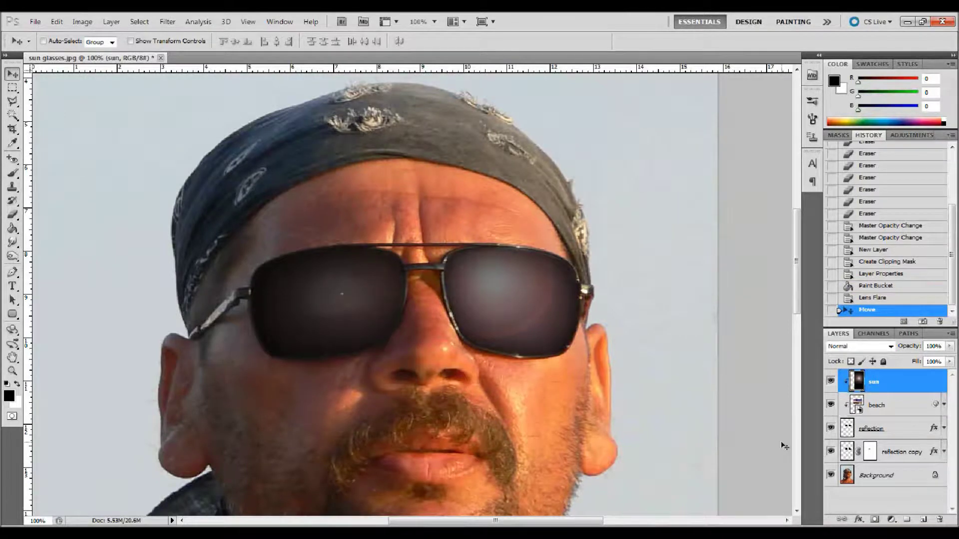
click(880, 350)
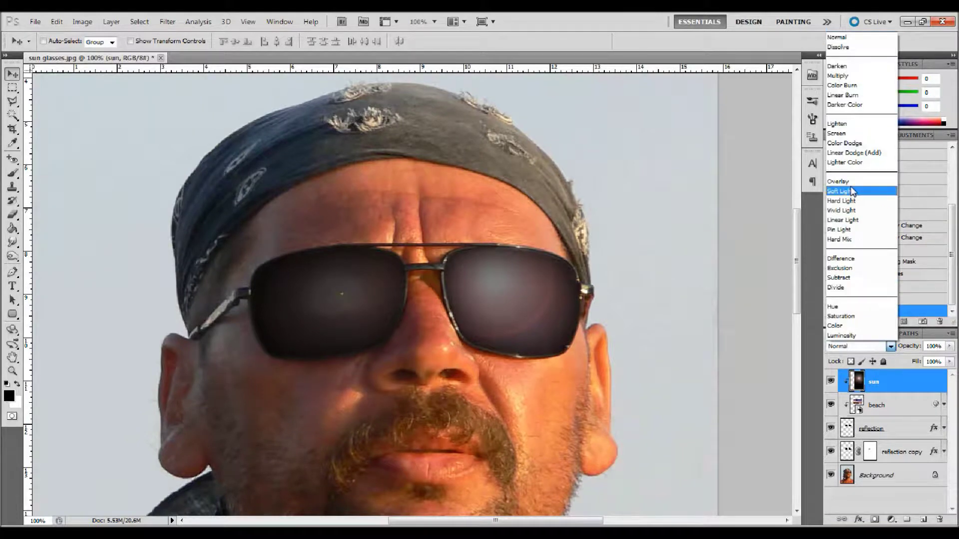
click(851, 135)
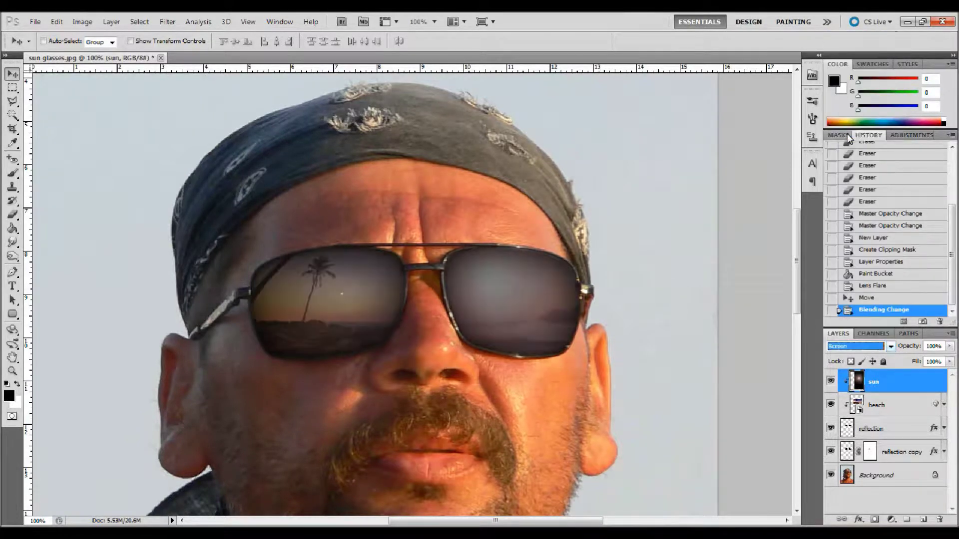
click(488, 287)
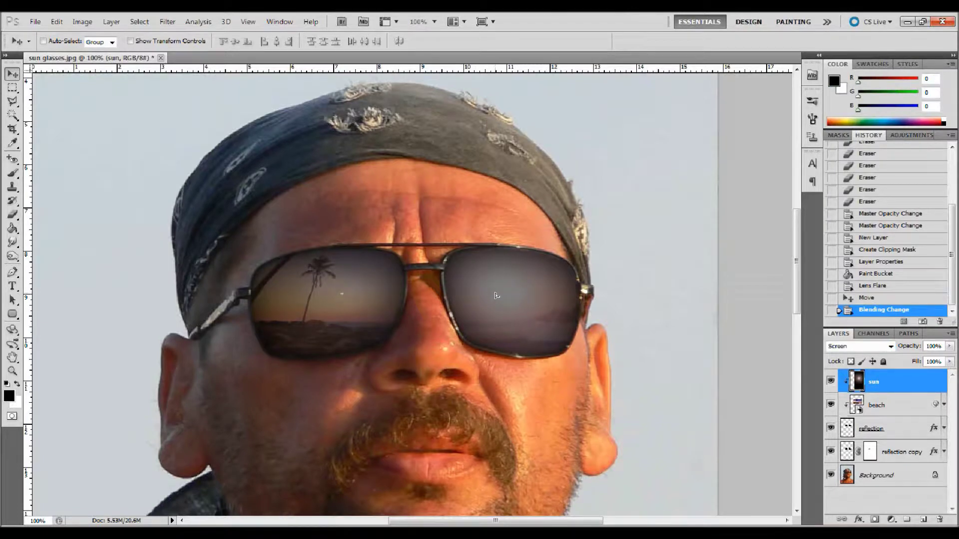
drag(496, 295, 494, 292)
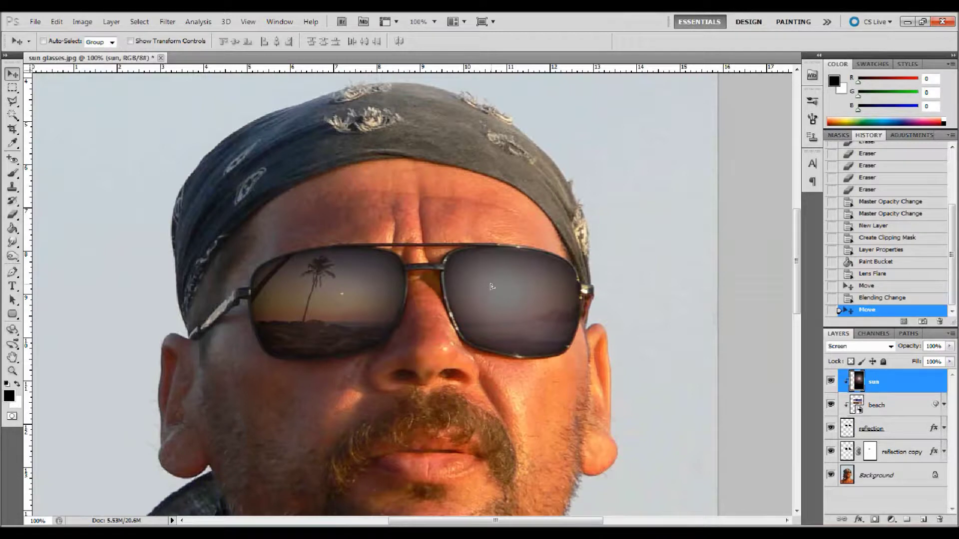
Scale the sun layer proportionally to about 67% and place the flare in the upper inner part of the right-hand lens.
key(ctrl+t)
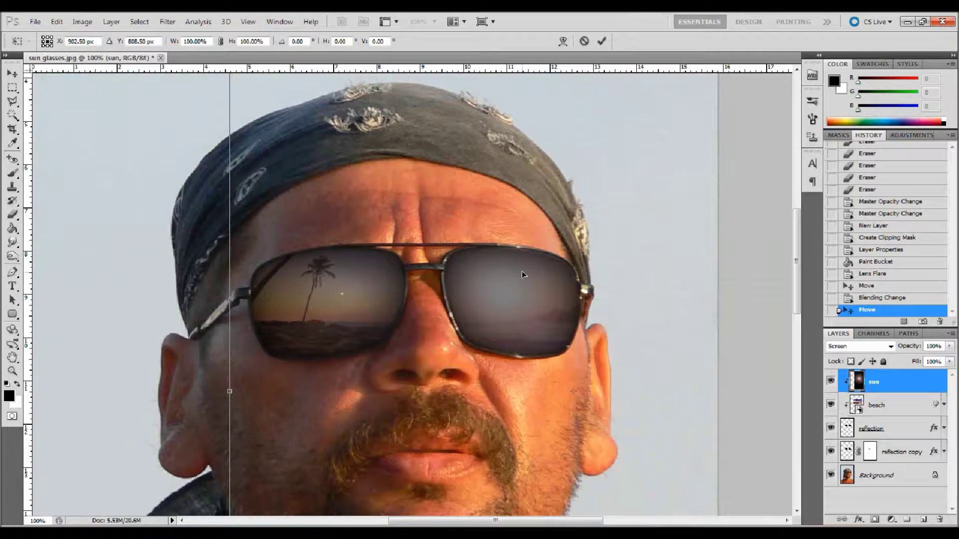
key(ctrl+minus)
key(ctrl+minus)
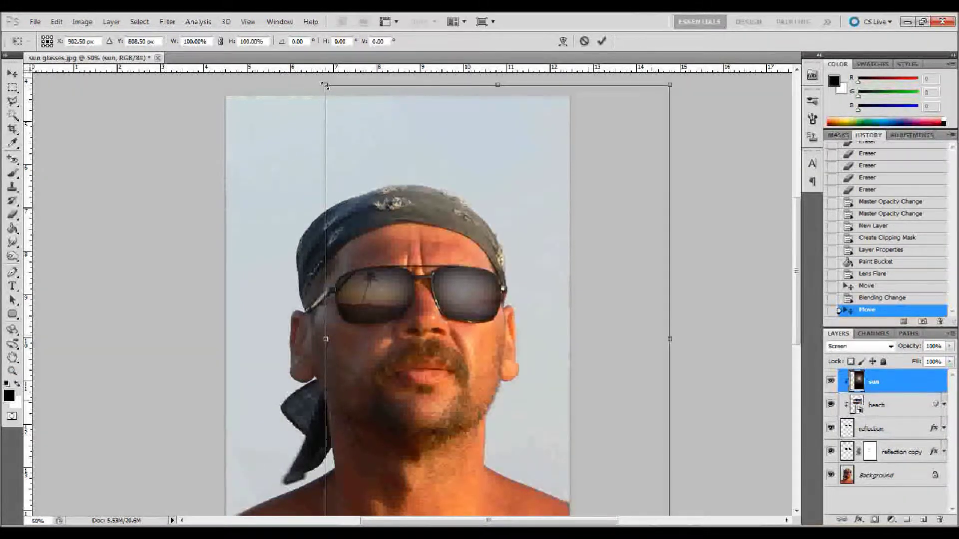
drag(324, 85, 430, 182)
drag(509, 338, 462, 274)
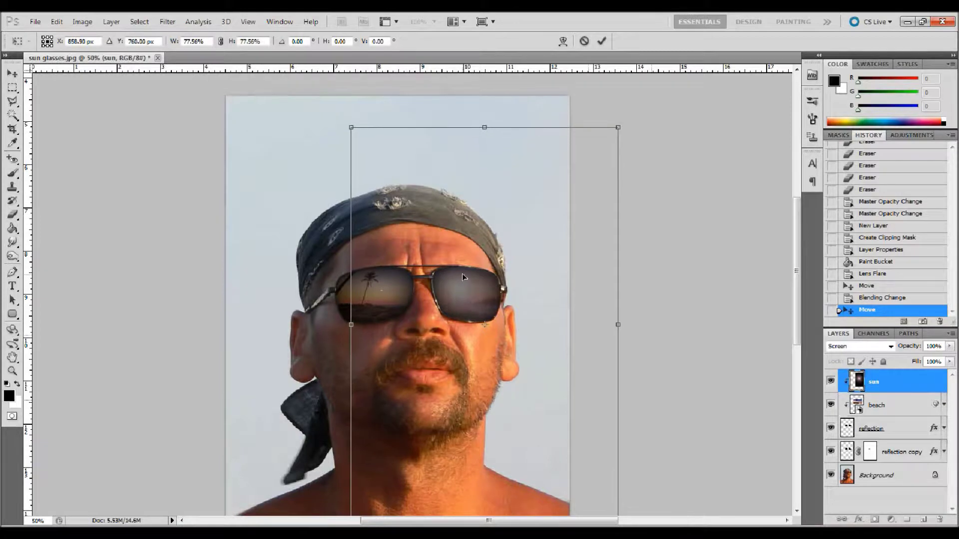
drag(350, 128, 387, 179)
drag(478, 304, 454, 274)
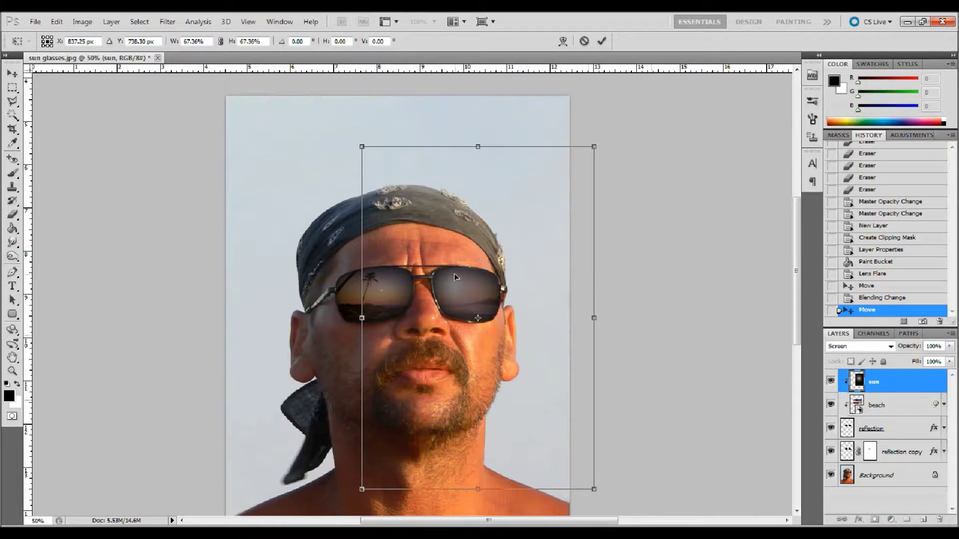
key(Return)
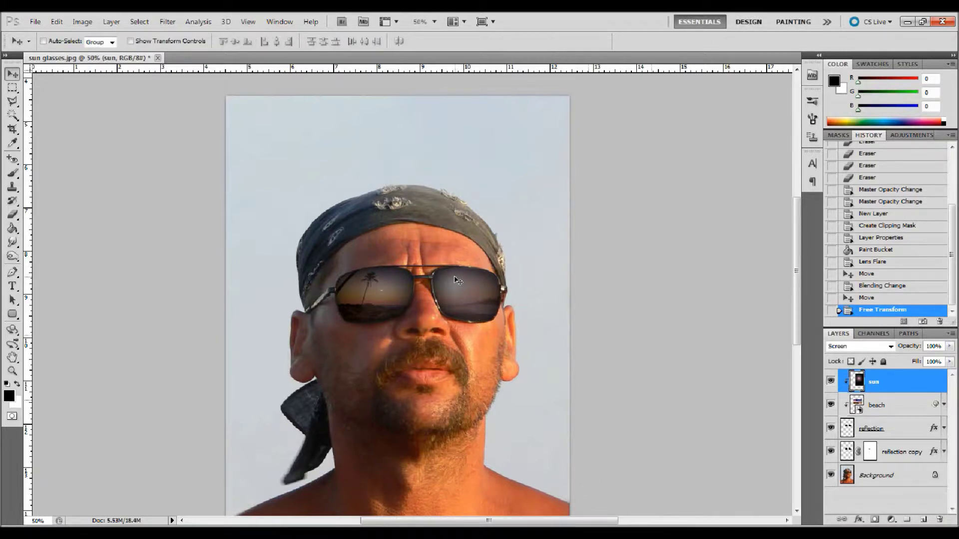
key(ctrl+plus)
key(ctrl+plus)
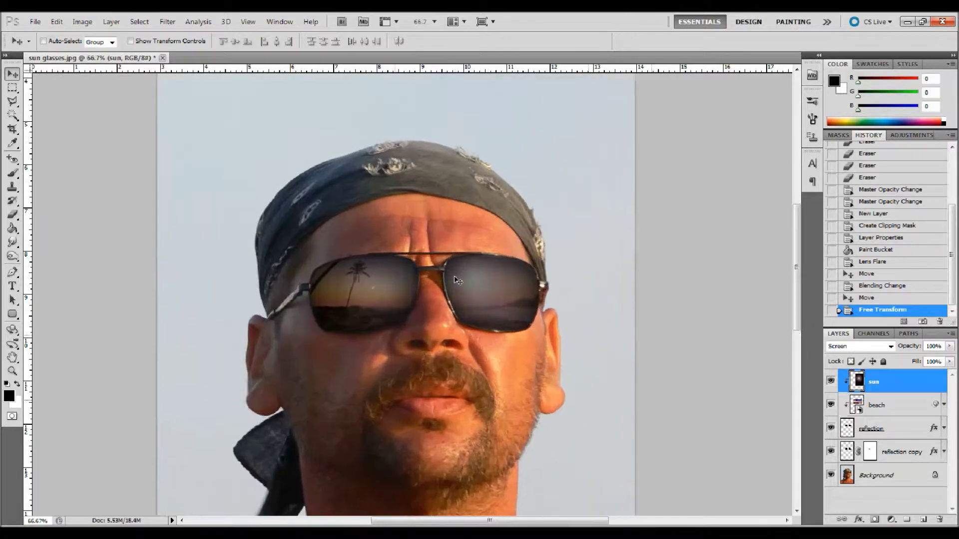
key(ctrl+plus)
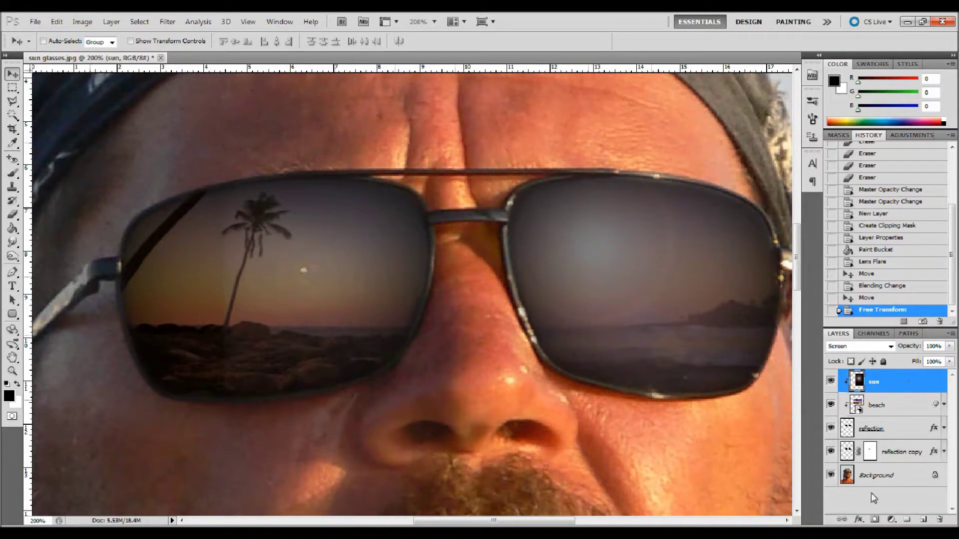
Add a layer mask to the sun layer and erase the flare haze over the palm-tree lens with the Eraser at 100% opacity.
click(874, 520)
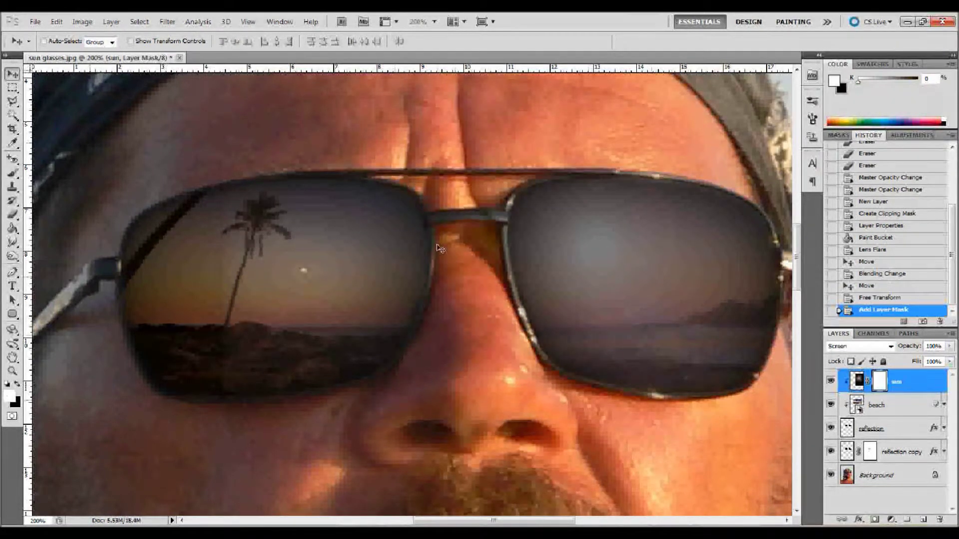
key(e)
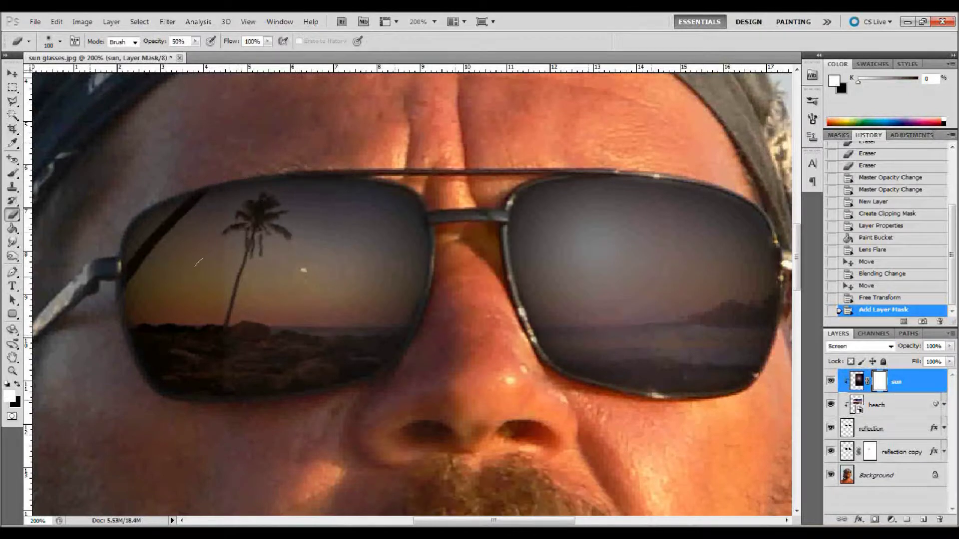
click(198, 262)
double_click(185, 42)
text(100)
key(Return)
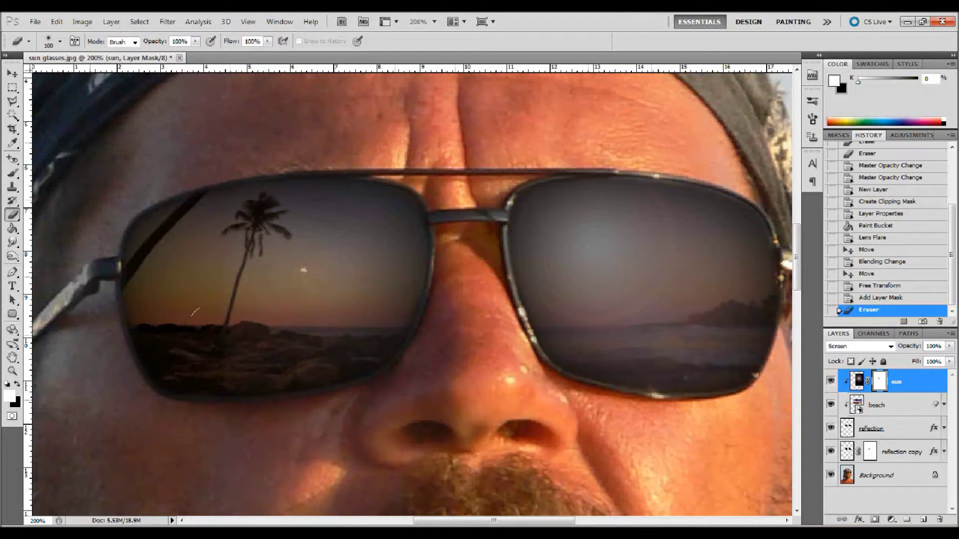
click(372, 351)
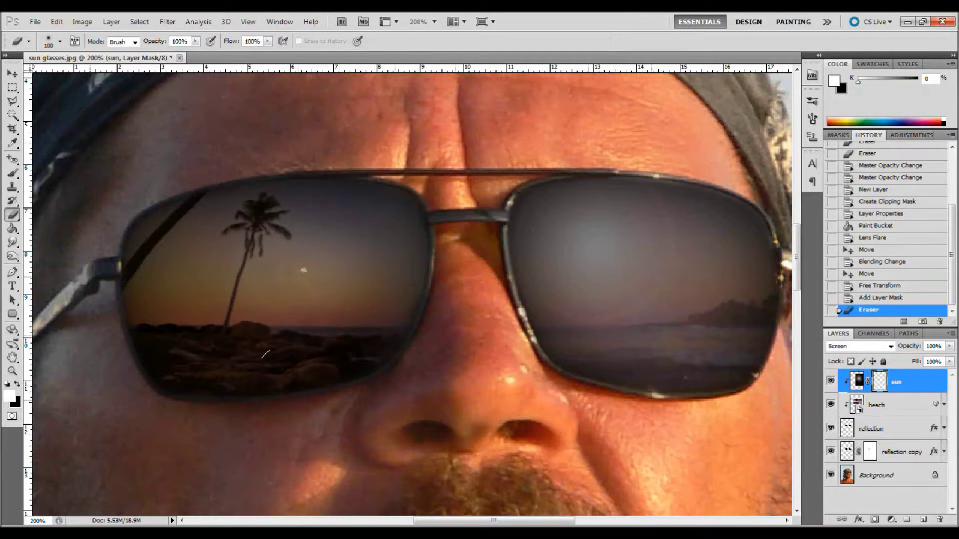
click(13, 74)
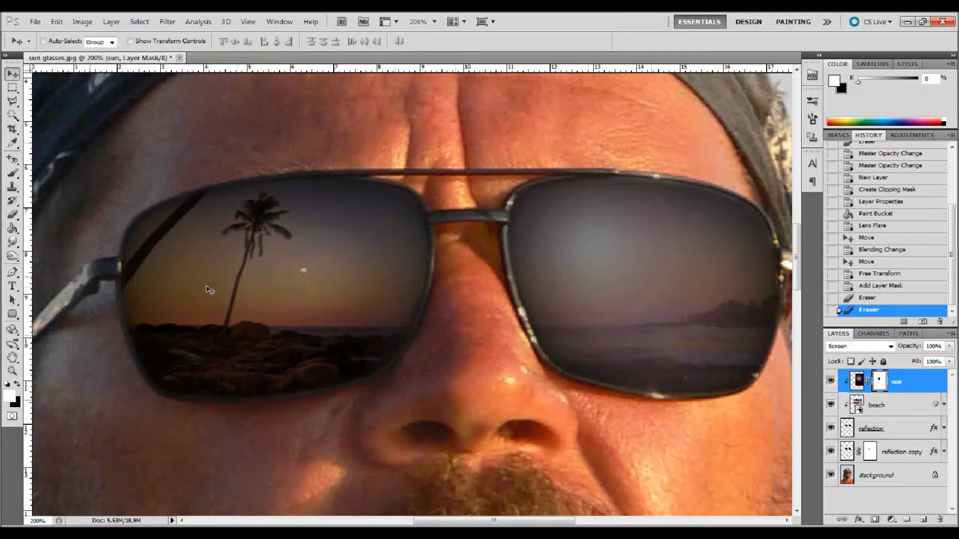
Set the beach layer's opacity to 50%.
key(ctrl+minus)
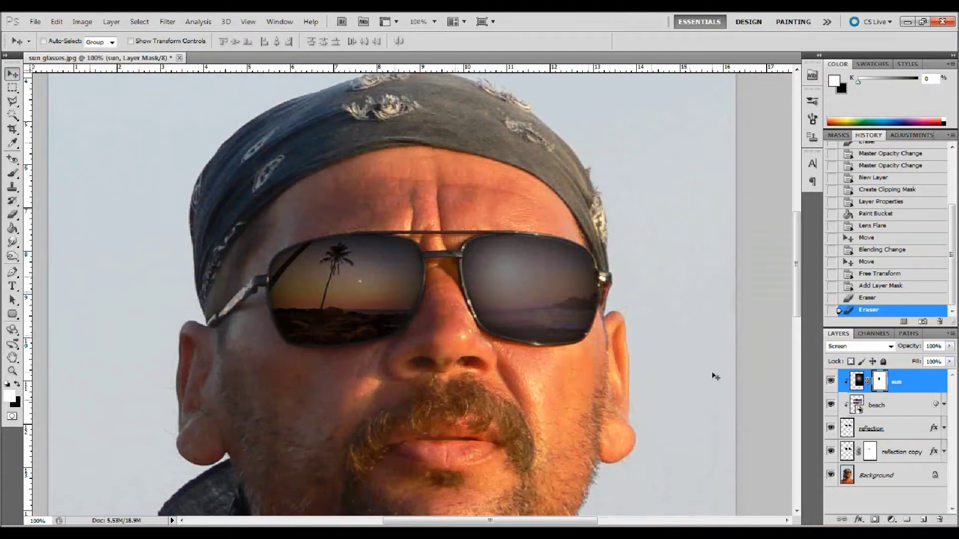
click(909, 431)
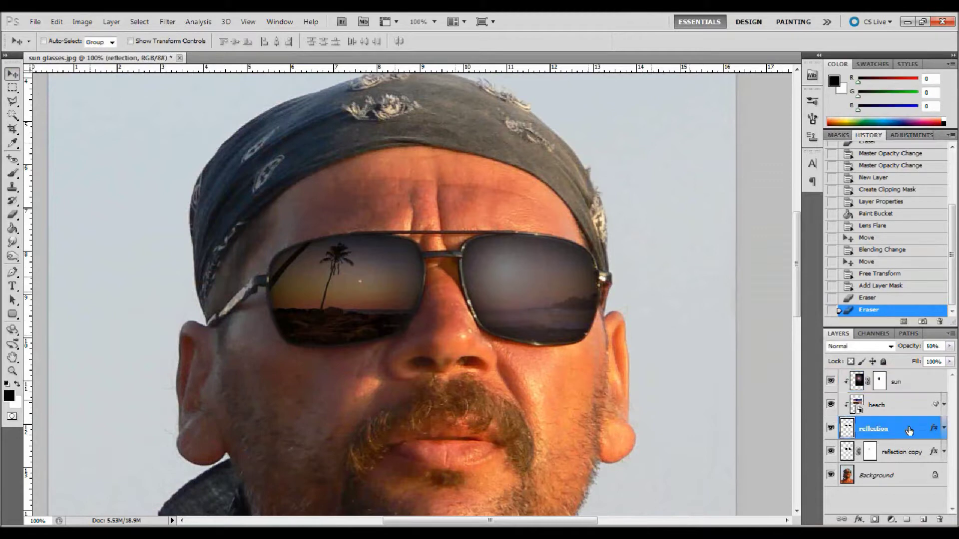
click(887, 407)
click(940, 346)
text(50)
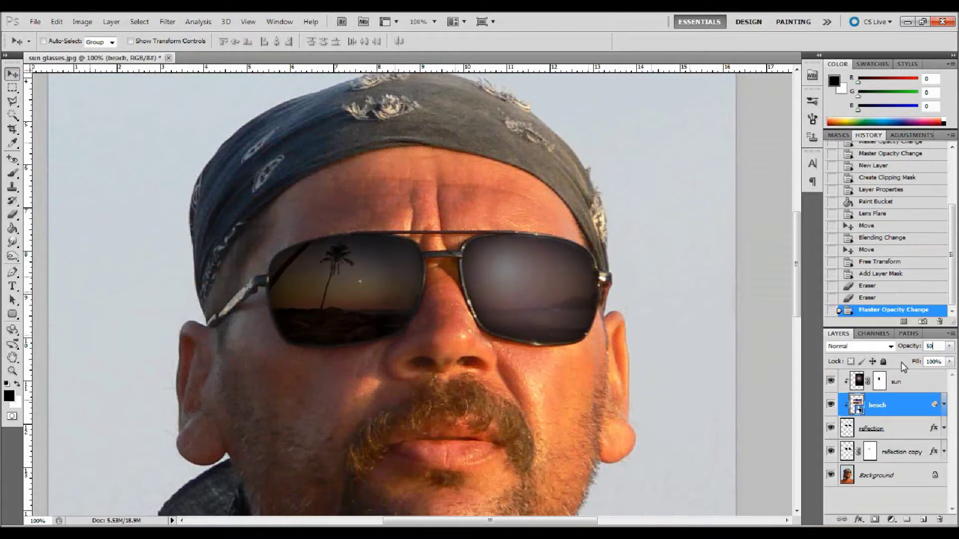
Select the sun layer.
click(907, 383)
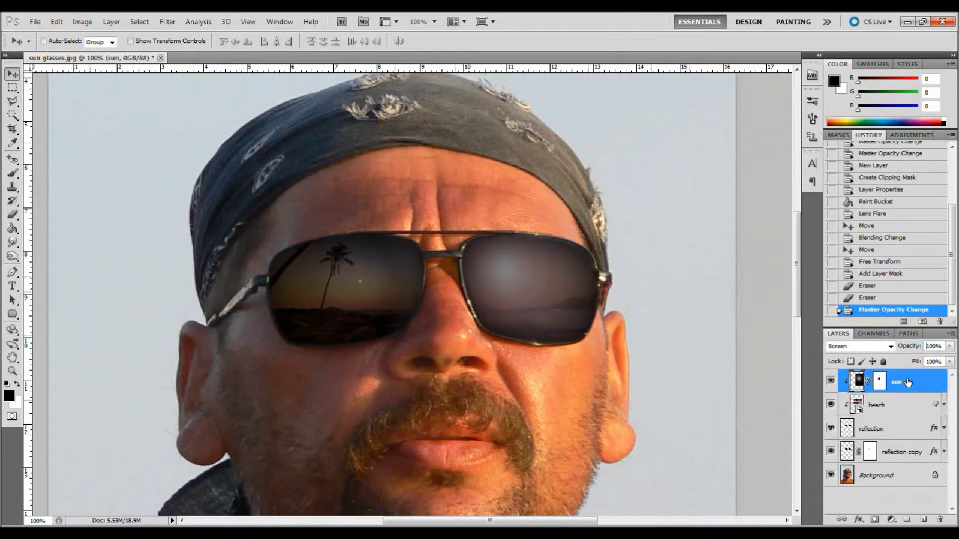